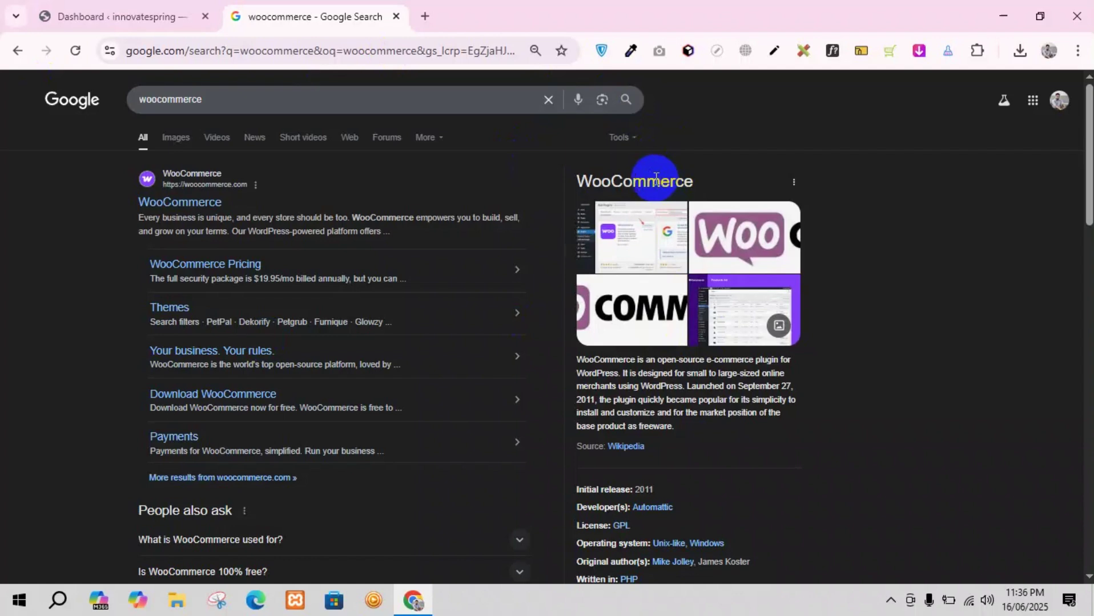
Switch to the innovatespring WordPress dashboard and open its list of installed plugins
double_click(661, 178)
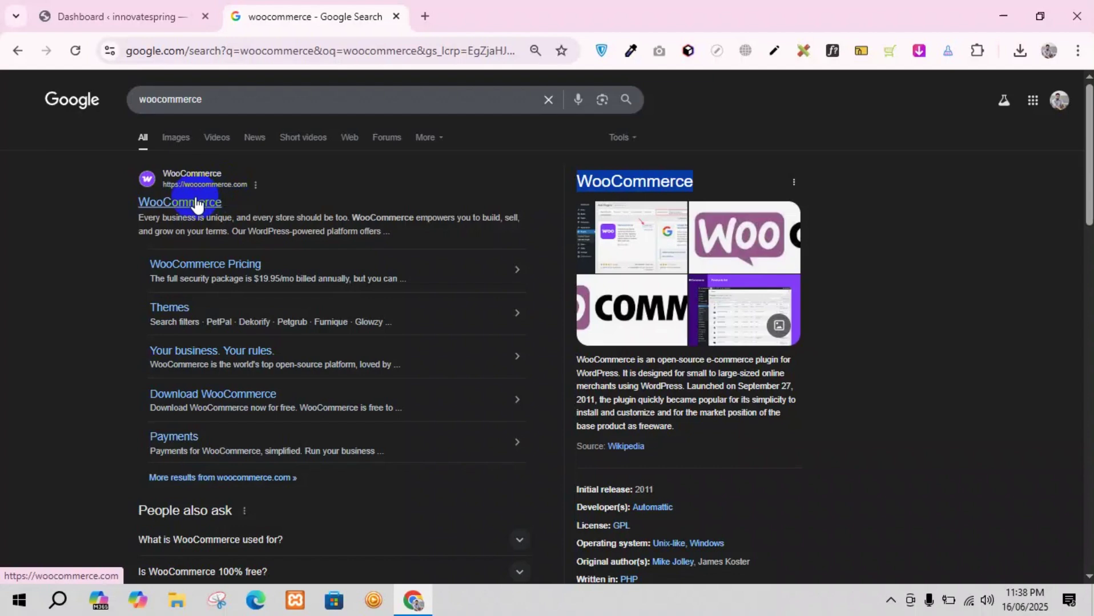
left_click(46, 12)
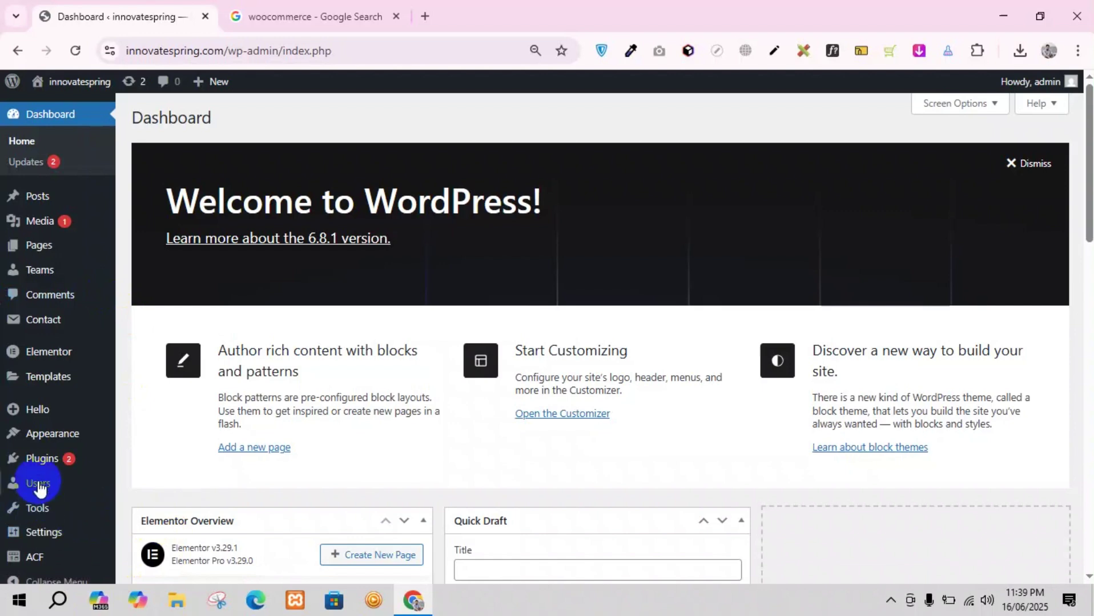
mouse_move(44, 459)
left_click(153, 463)
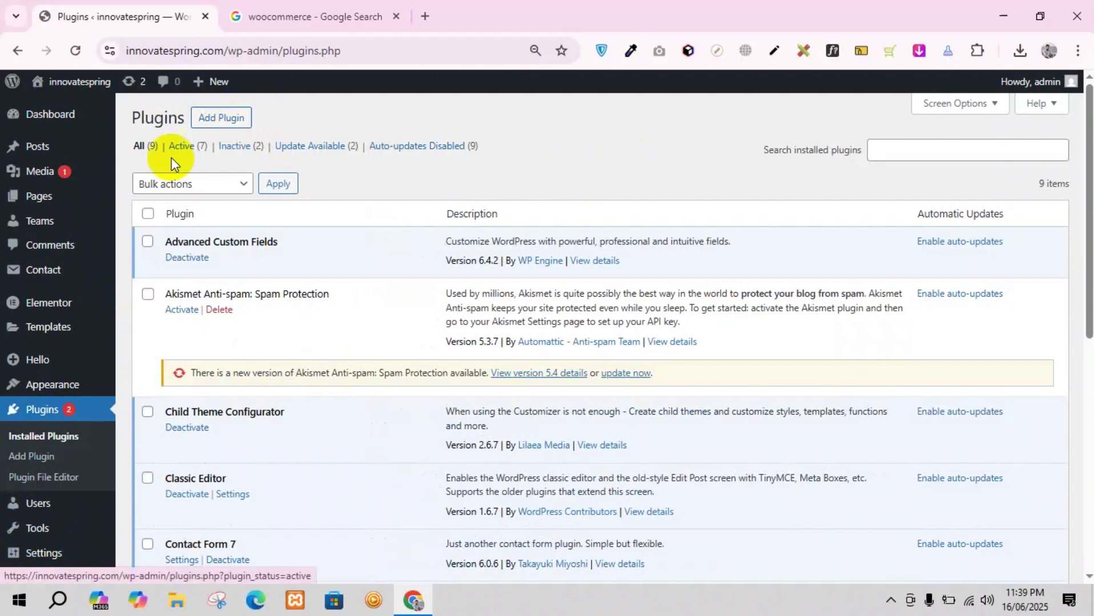
Open the list of all site pages in a separate tab, view it, and return to the installed plugins
left_click(41, 200)
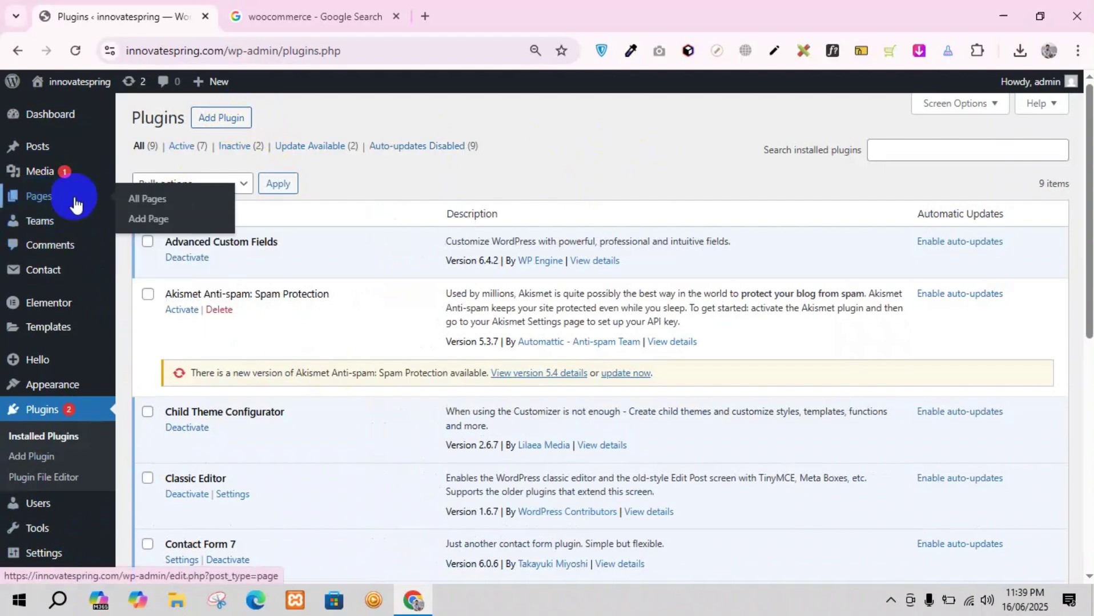
right_click(150, 199)
left_click(195, 219)
left_click(284, 8)
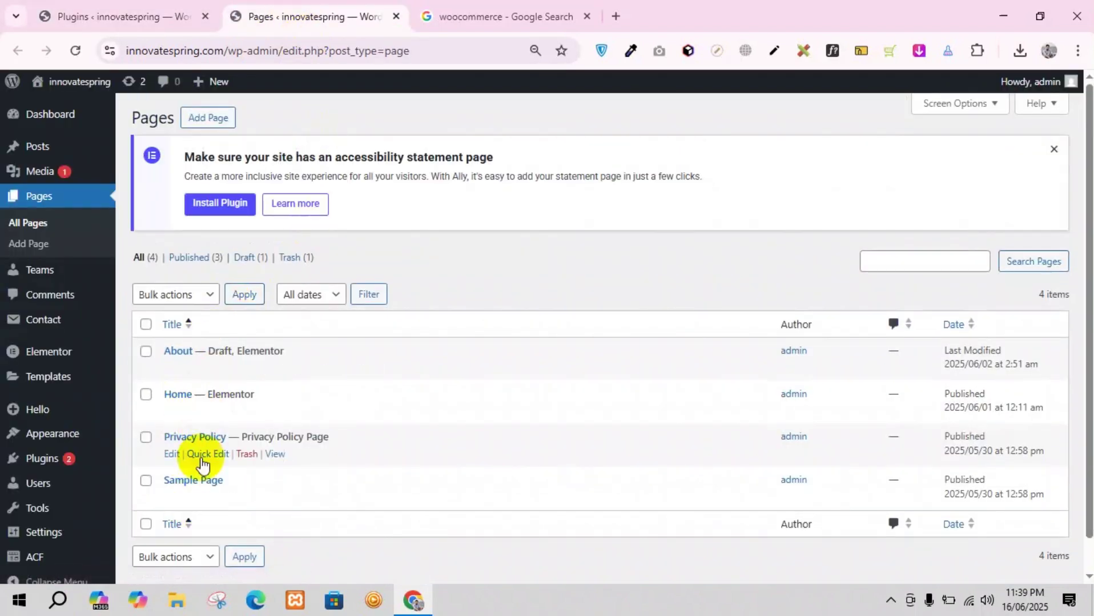
left_click(103, 7)
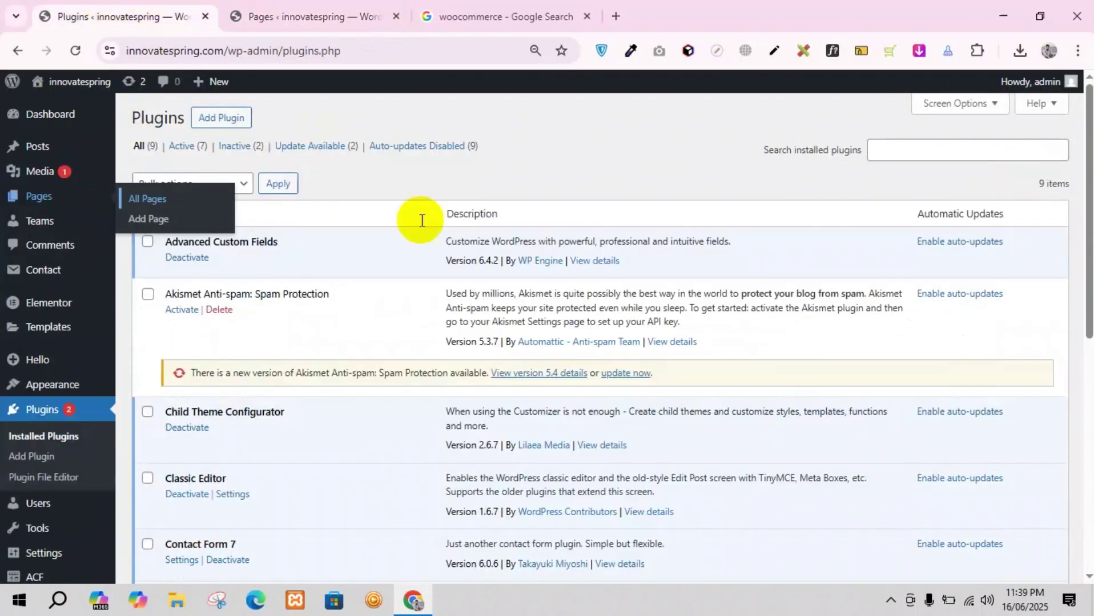
Start adding a new plugin and search the plugin directory for "woocommerce"
left_click(220, 117)
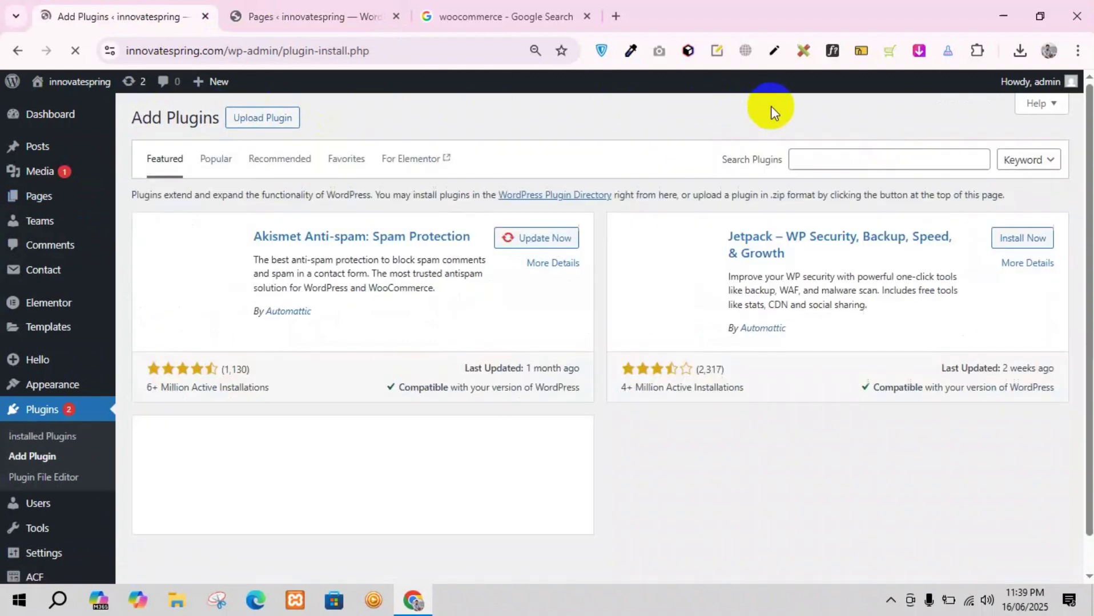
left_click(854, 162)
type("woocomme")
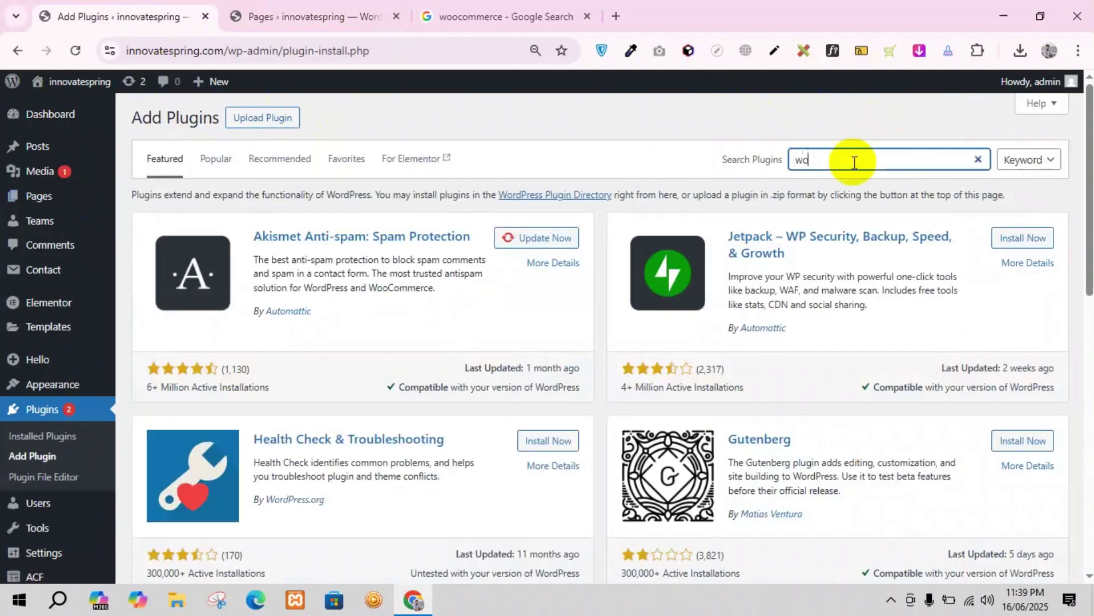
type("rce")
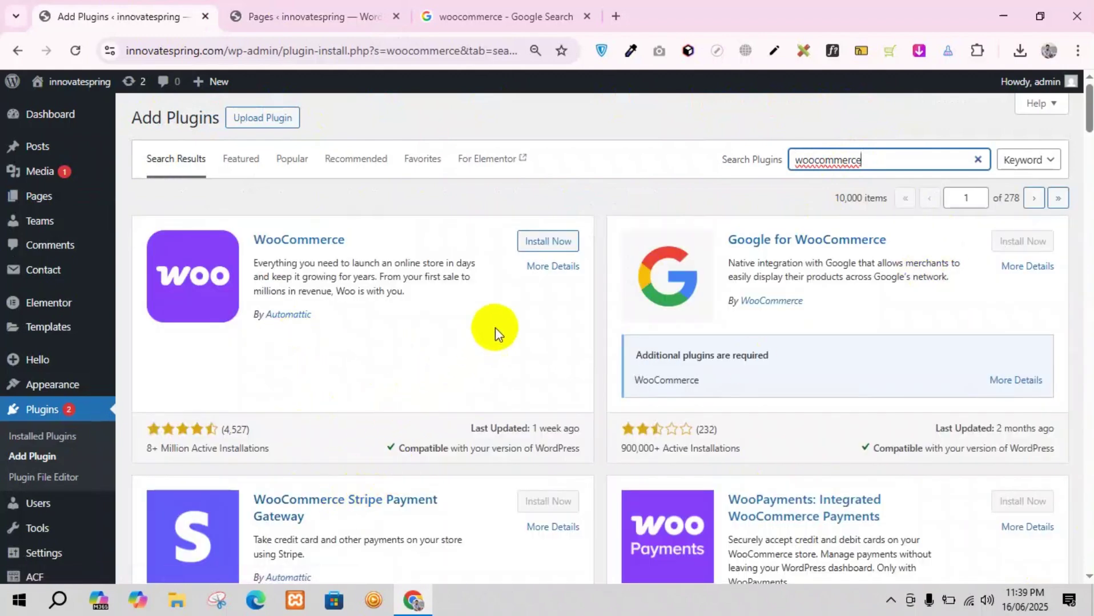
Install the WooCommerce plugin by Automattic and activate it on the site
left_click(549, 239)
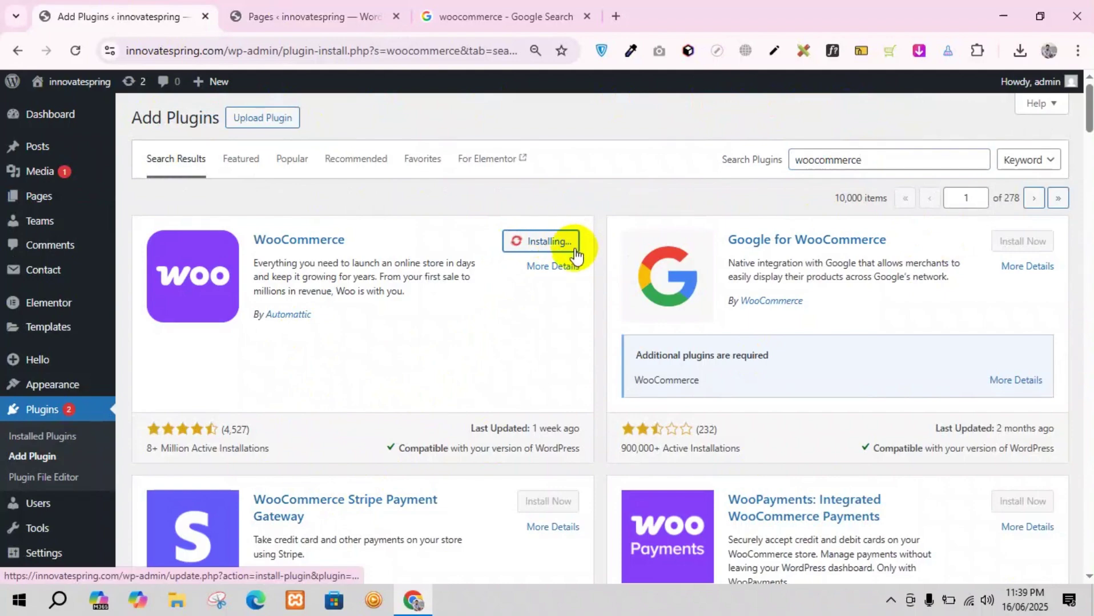
scroll(850, 409, "down", 10)
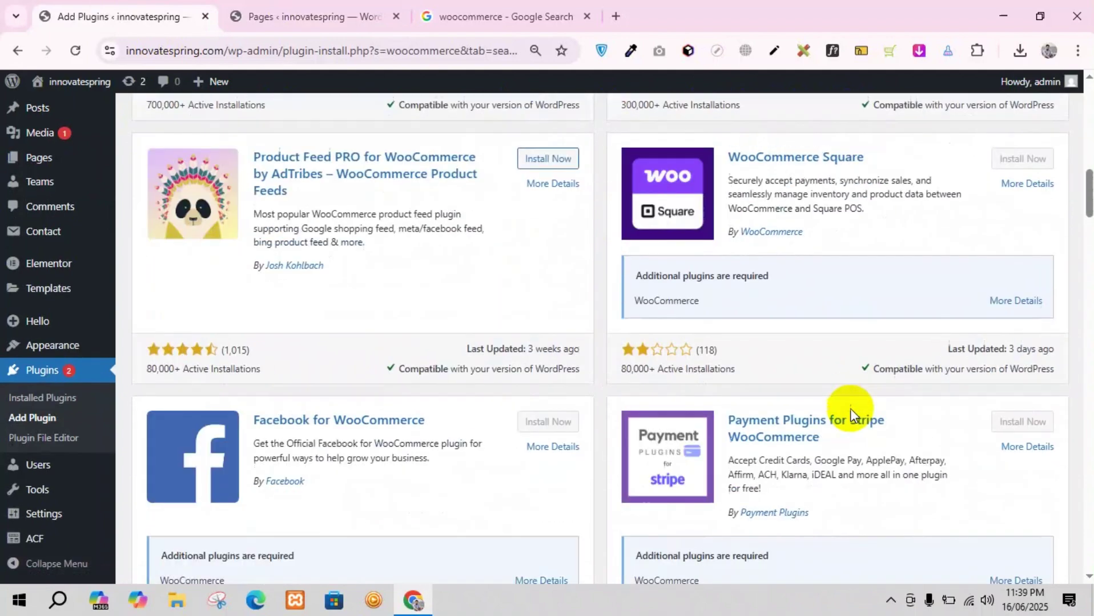
scroll(850, 409, "down", 3)
scroll(735, 425, "up", 13)
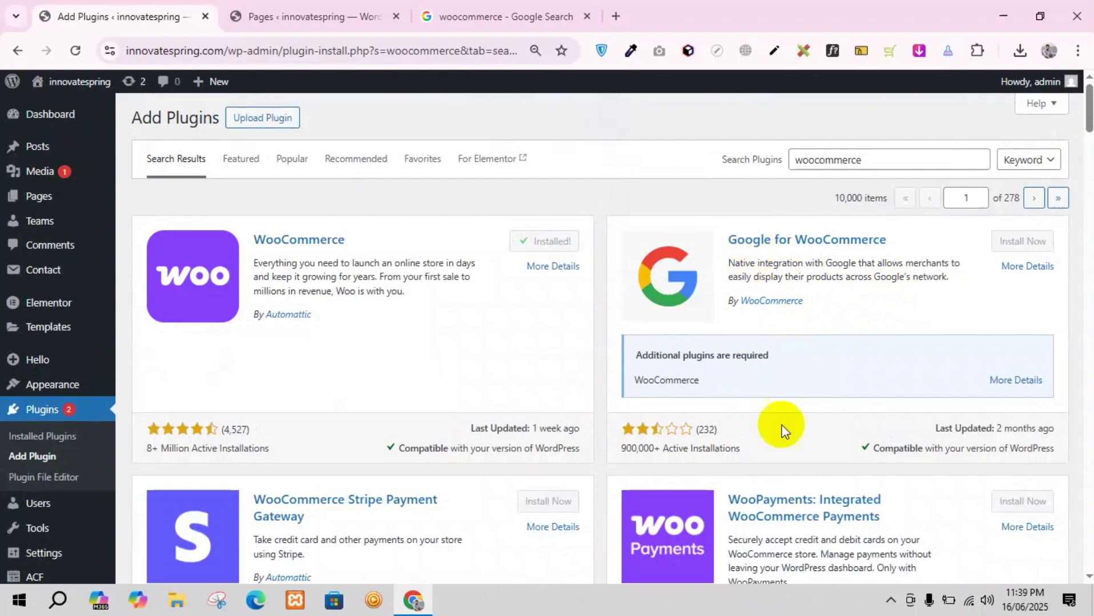
scroll(802, 442, "down", 5)
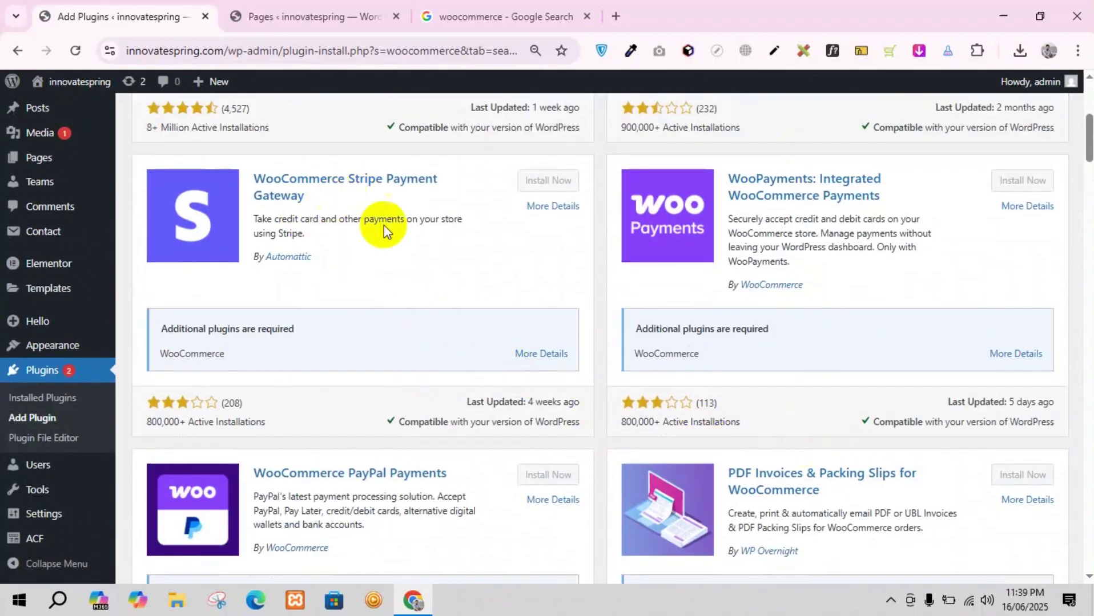
scroll(836, 520, "down", 3)
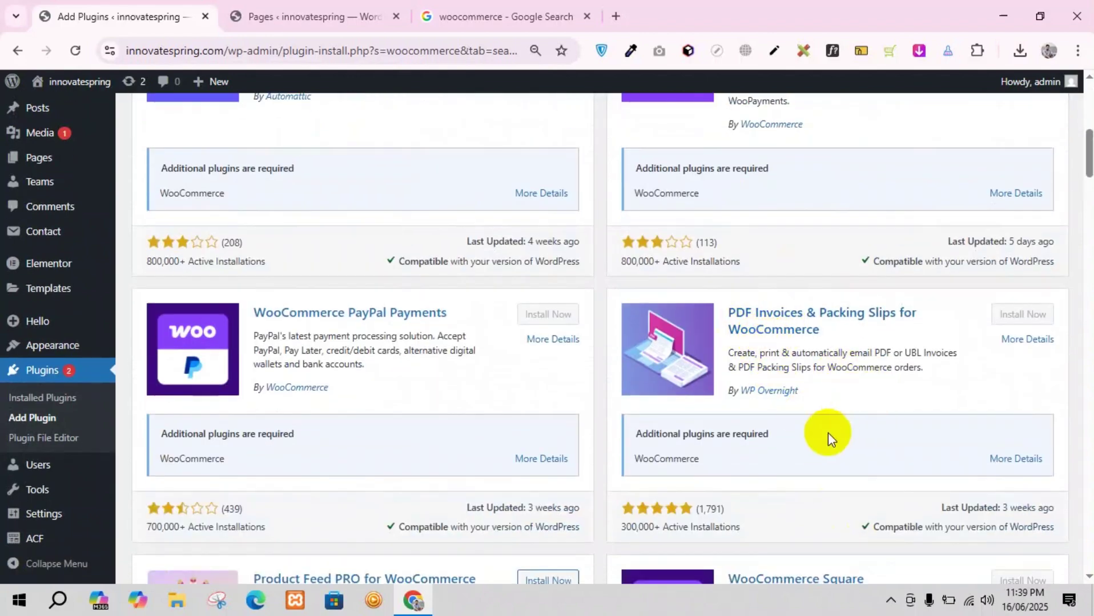
scroll(827, 432, "down", 6)
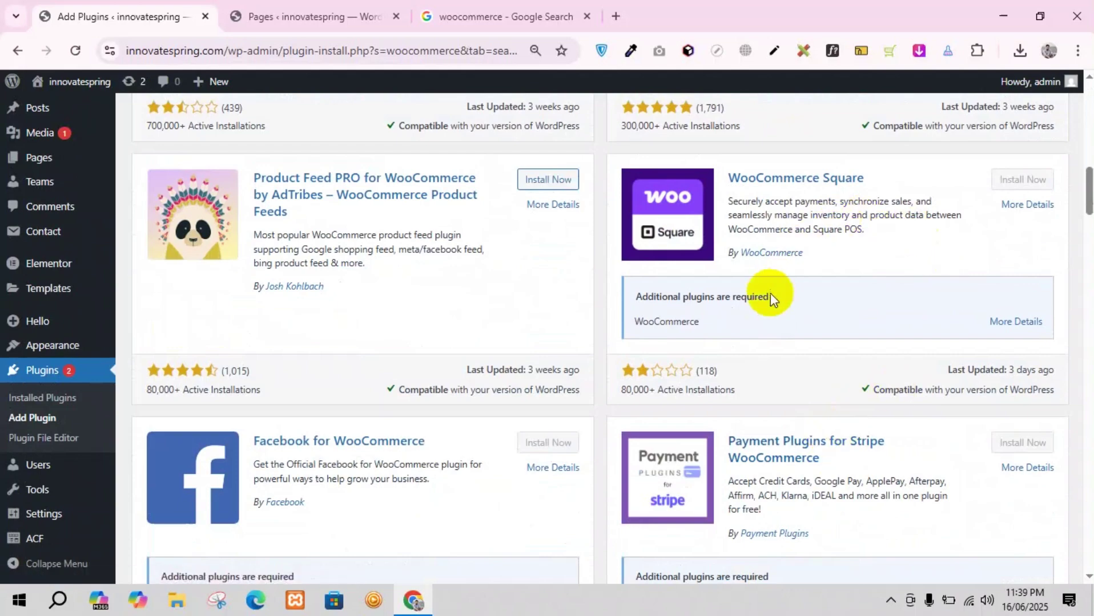
scroll(439, 285, "up", 18)
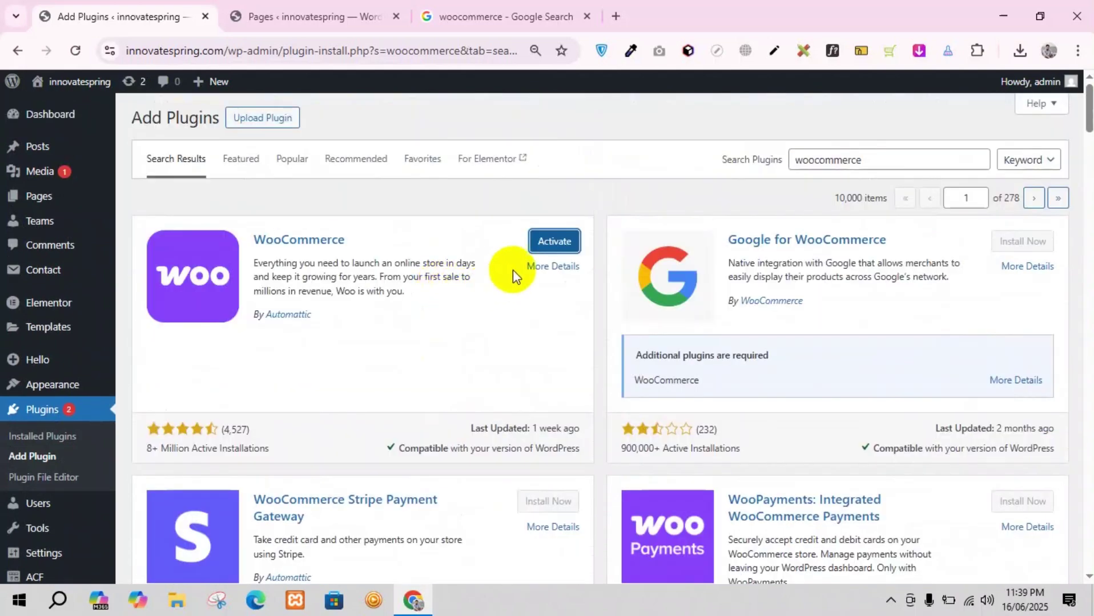
left_click(554, 245)
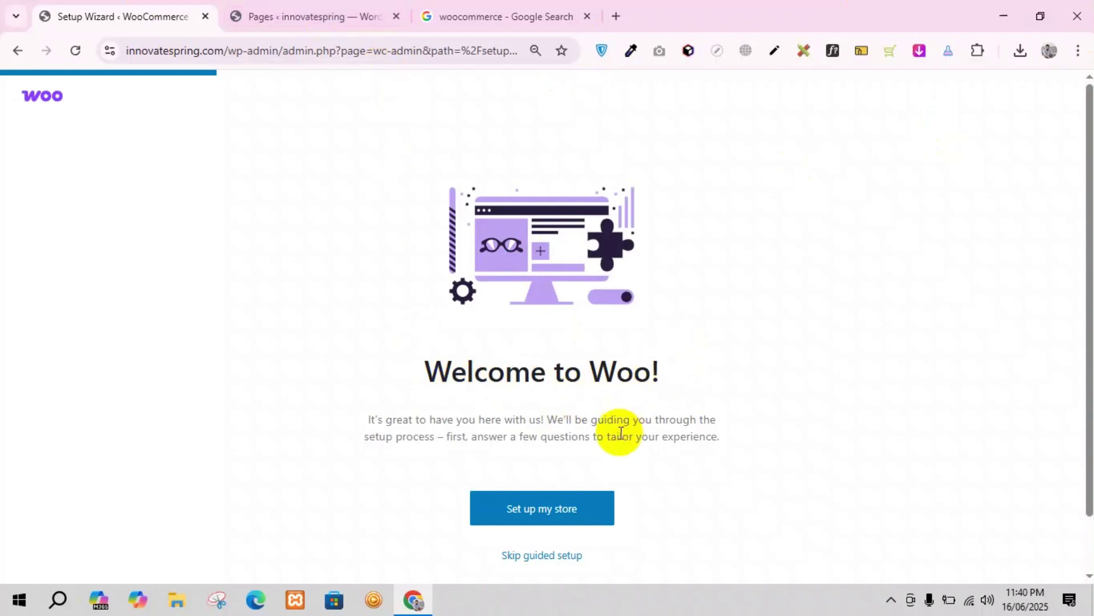
Start the guided WooCommerce store setup and continue with "I'm just starting my business" as the description
scroll(576, 530, "down", 1)
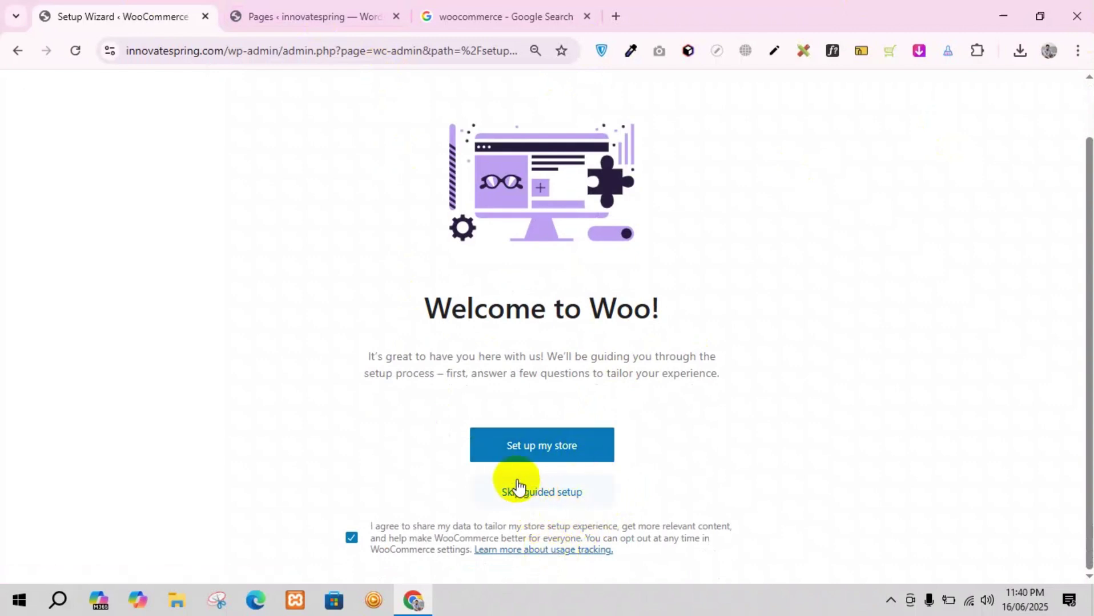
left_click(581, 457)
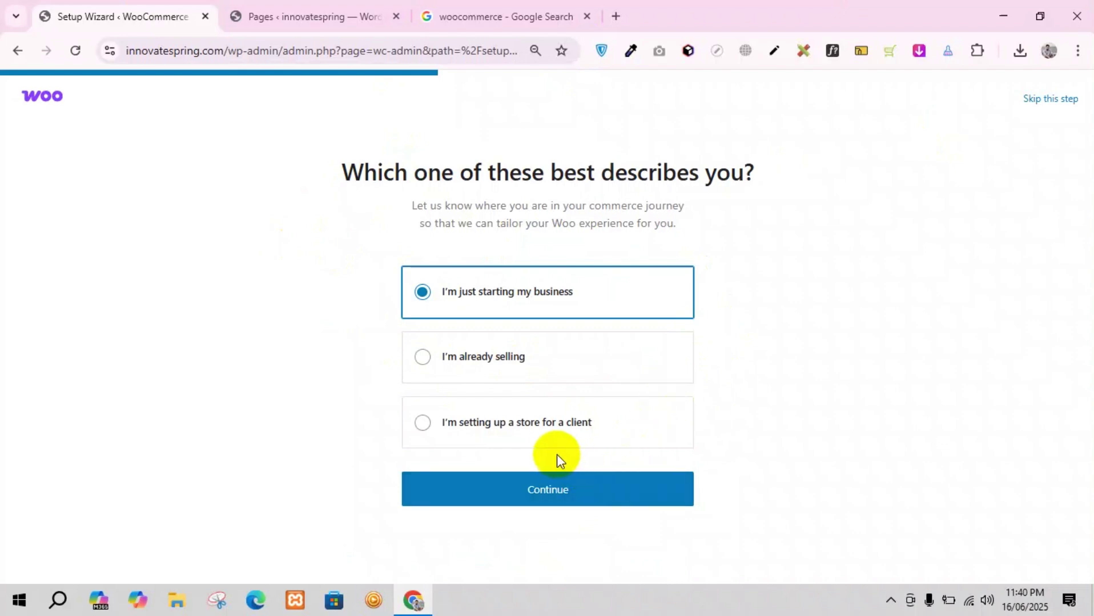
left_click(584, 498)
Keep innovatespring as the store name and set the type of products or services to Other
scroll(605, 445, "down", 1)
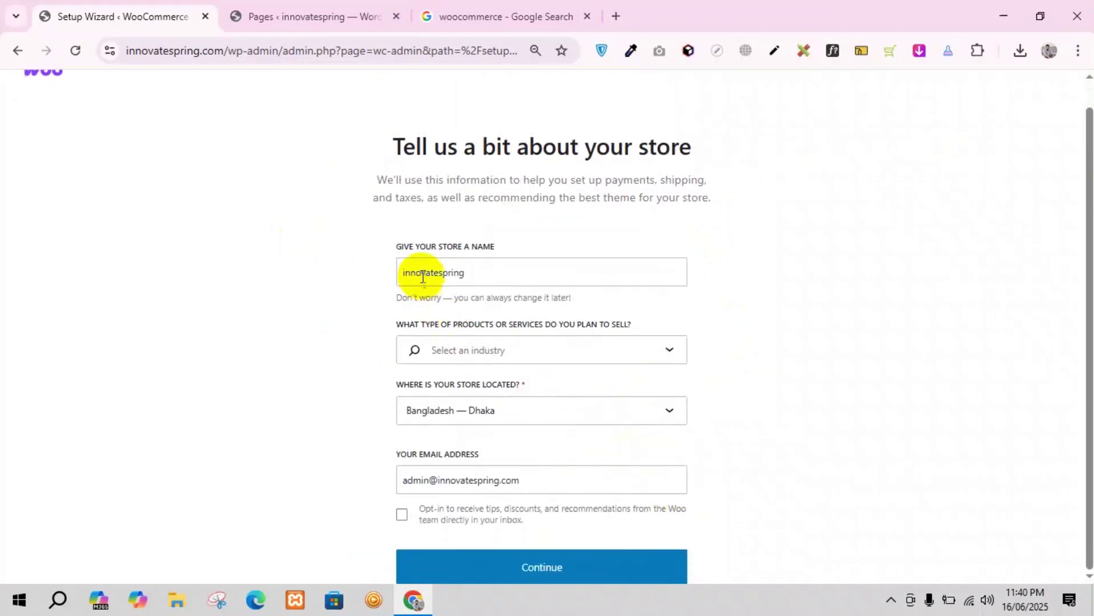
left_click(509, 275)
left_click(318, 324)
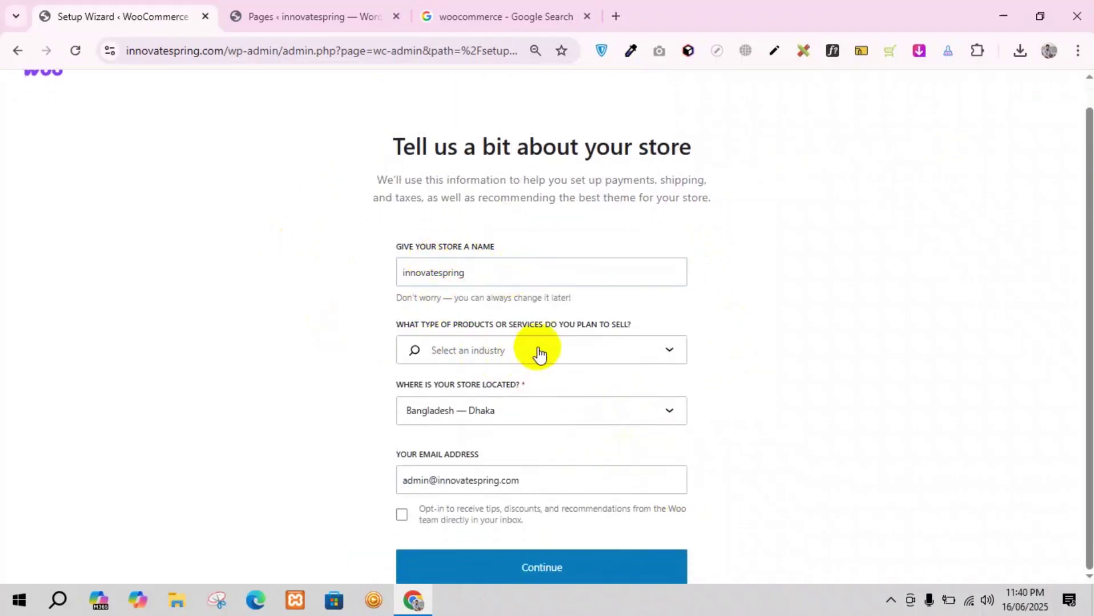
left_click(509, 347)
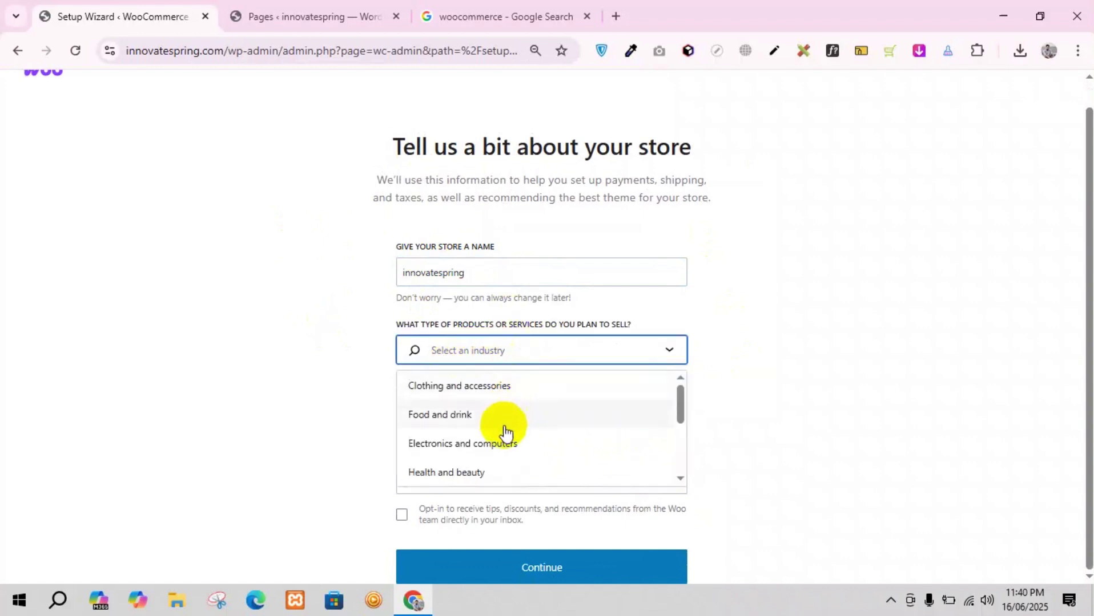
scroll(505, 432, "down", 2)
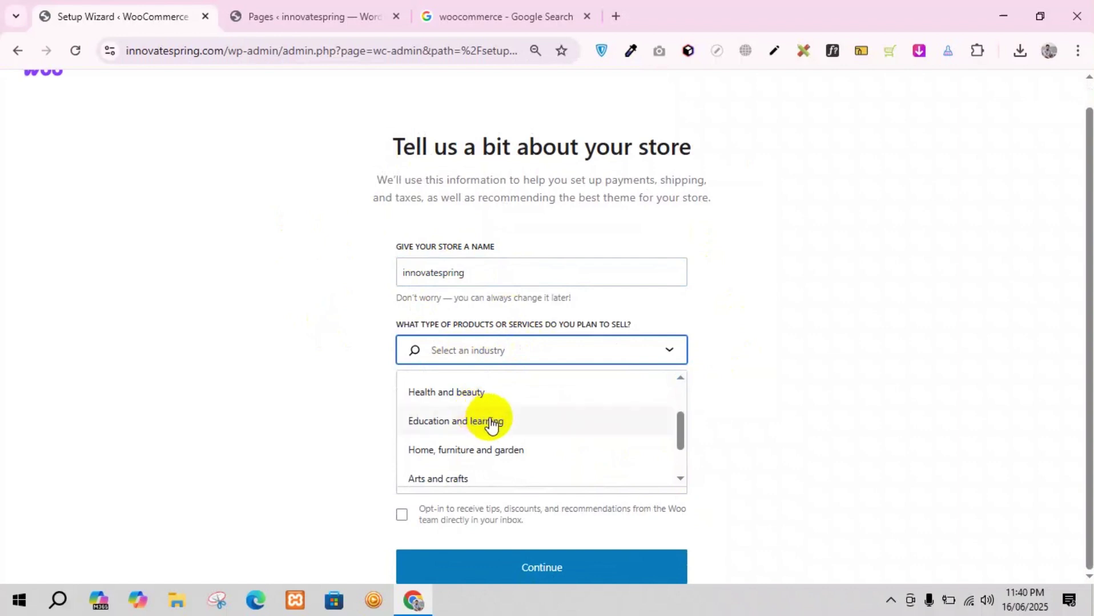
scroll(488, 427, "down", 1)
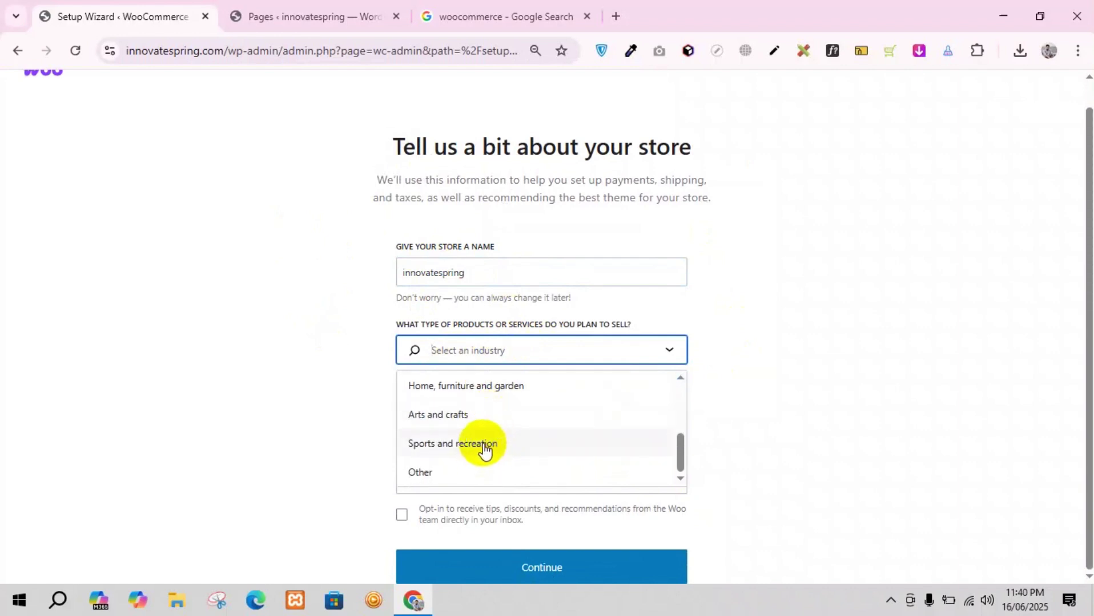
scroll(485, 455, "up", 2)
scroll(488, 453, "up", 1)
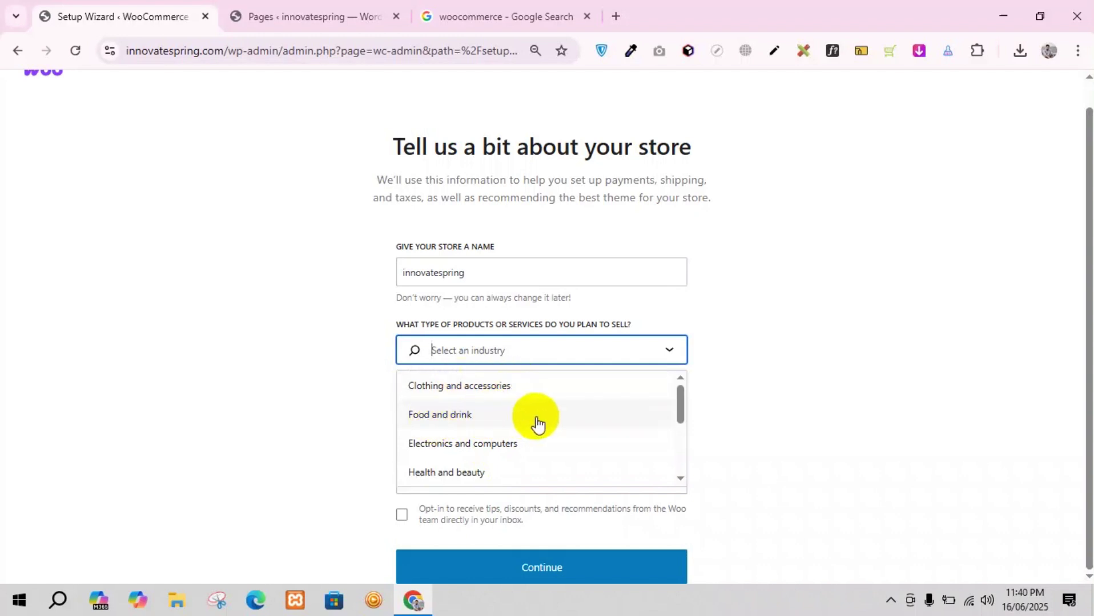
scroll(537, 424, "down", 2)
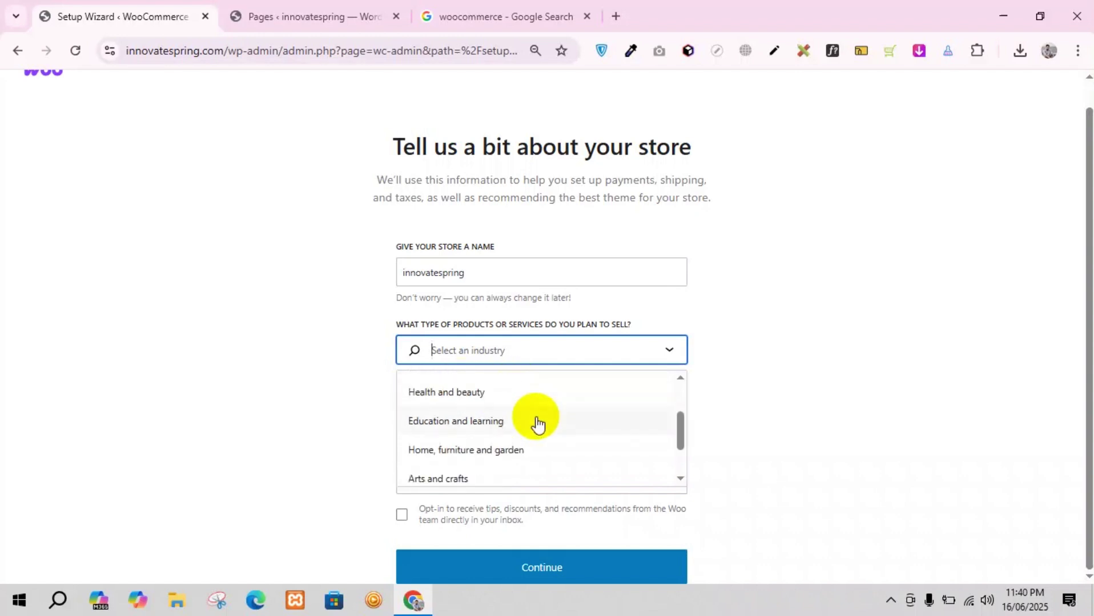
scroll(537, 424, "down", 1)
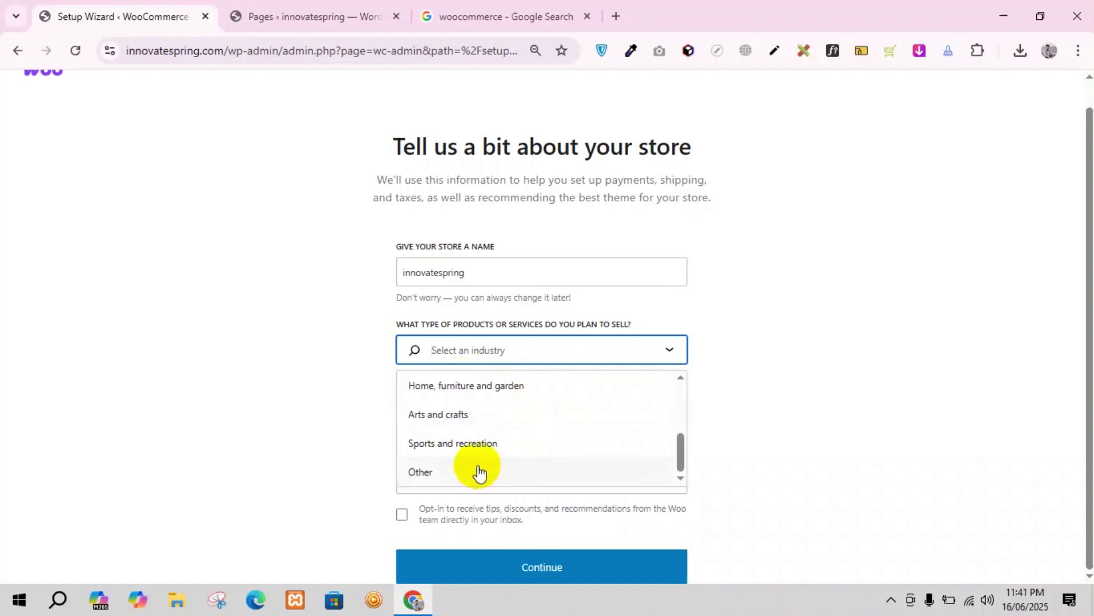
scroll(488, 468, "up", 2)
scroll(485, 465, "up", 2)
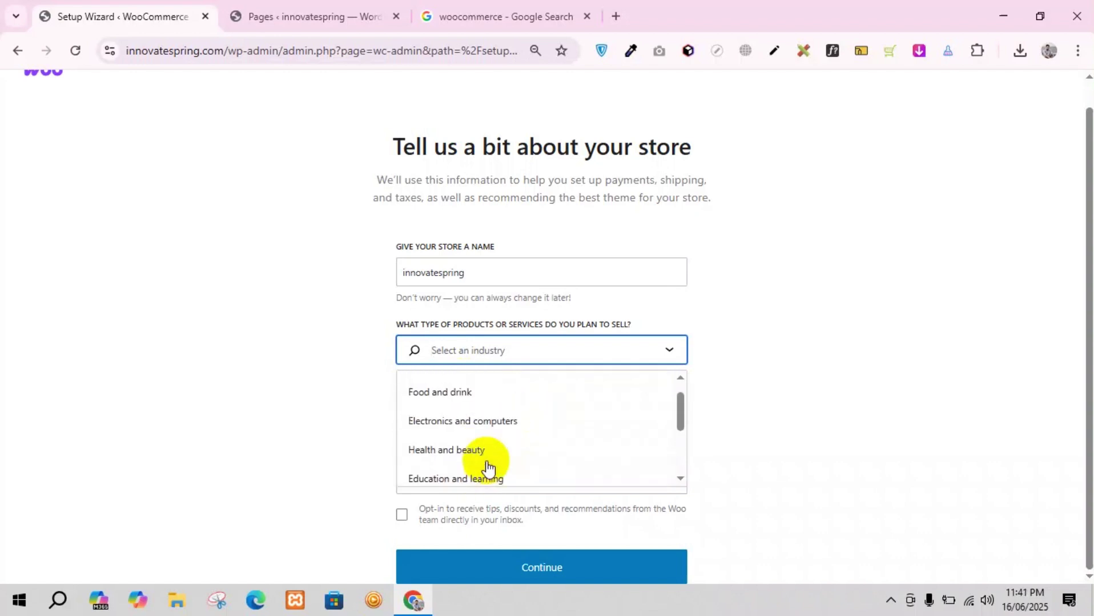
scroll(482, 468, "down", 3)
left_click(480, 471)
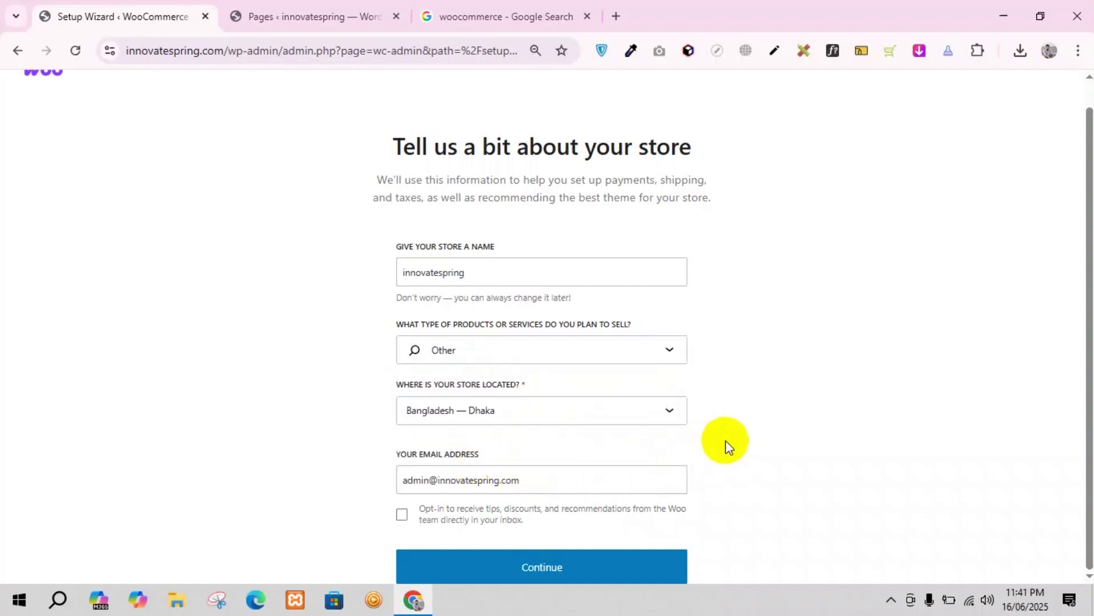
Look through the store location options, keep Bangladesh — Dhaka, and submit the store details without opting in to tips
left_click_drag(391, 387, 564, 387)
left_click(557, 386)
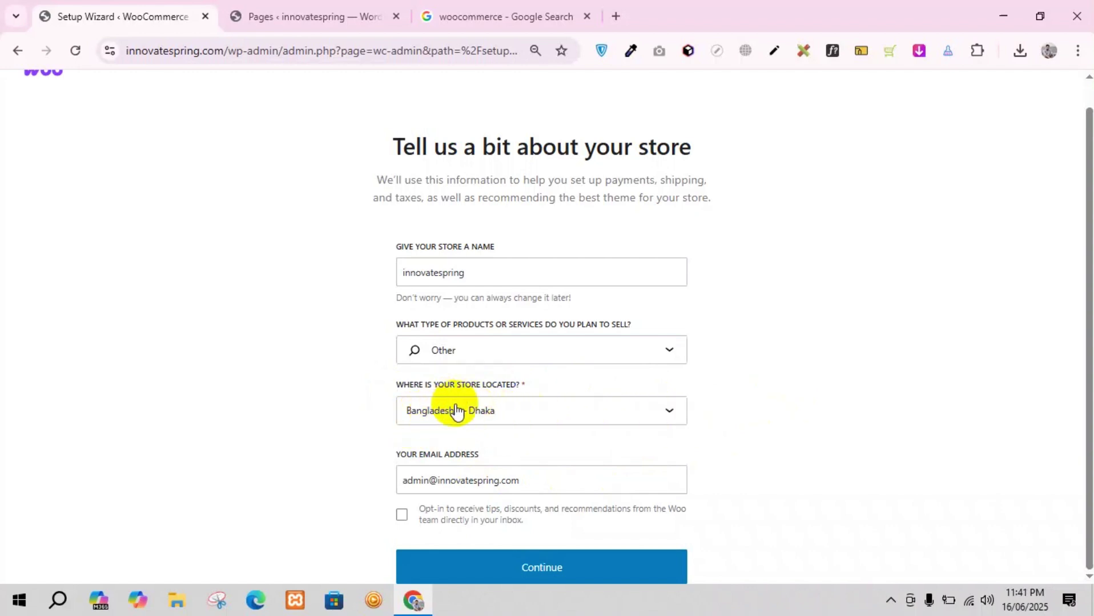
left_click(520, 413)
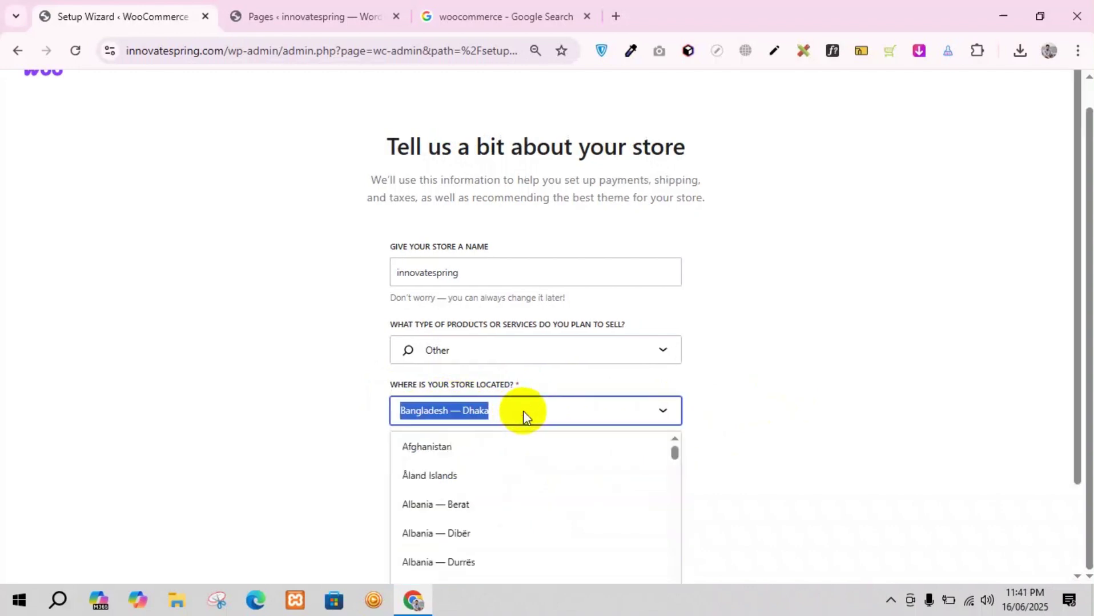
scroll(523, 411, "down", 2)
scroll(516, 439, "down", 4)
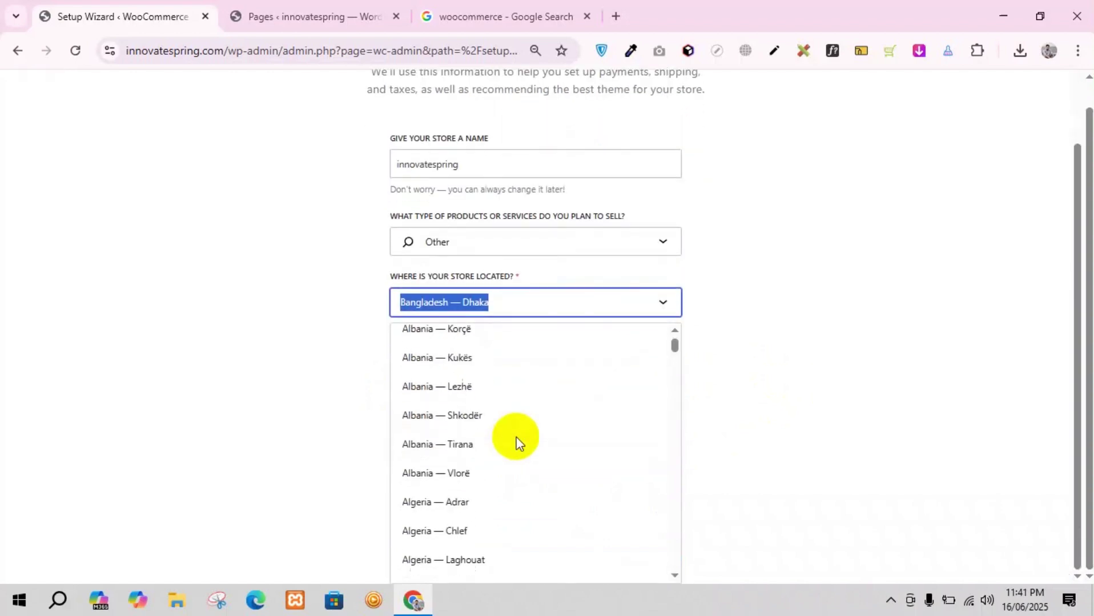
scroll(486, 448, "down", 8)
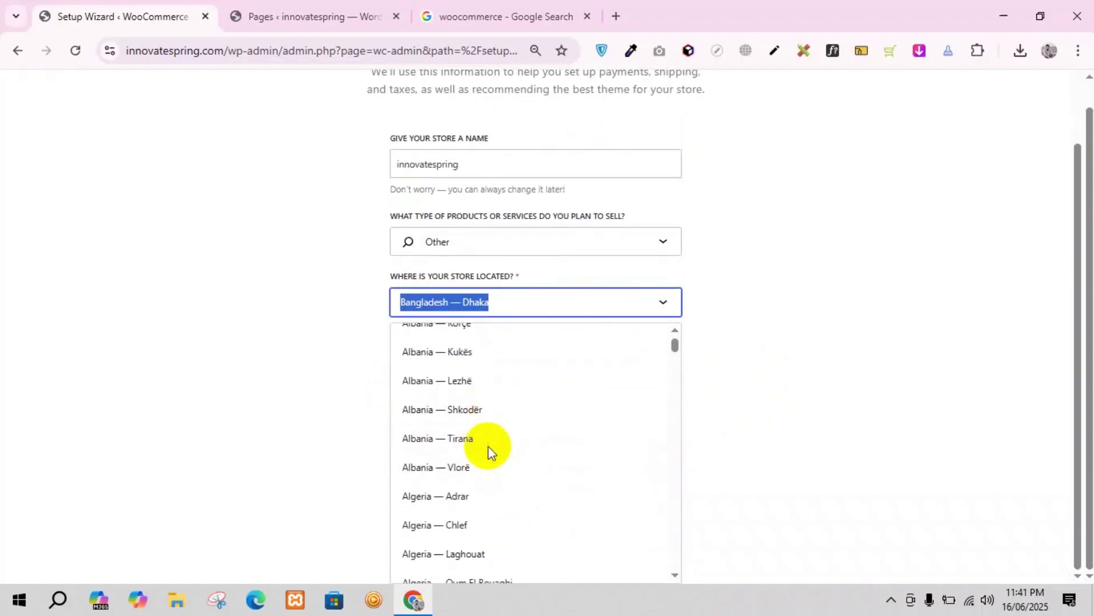
left_click(802, 357)
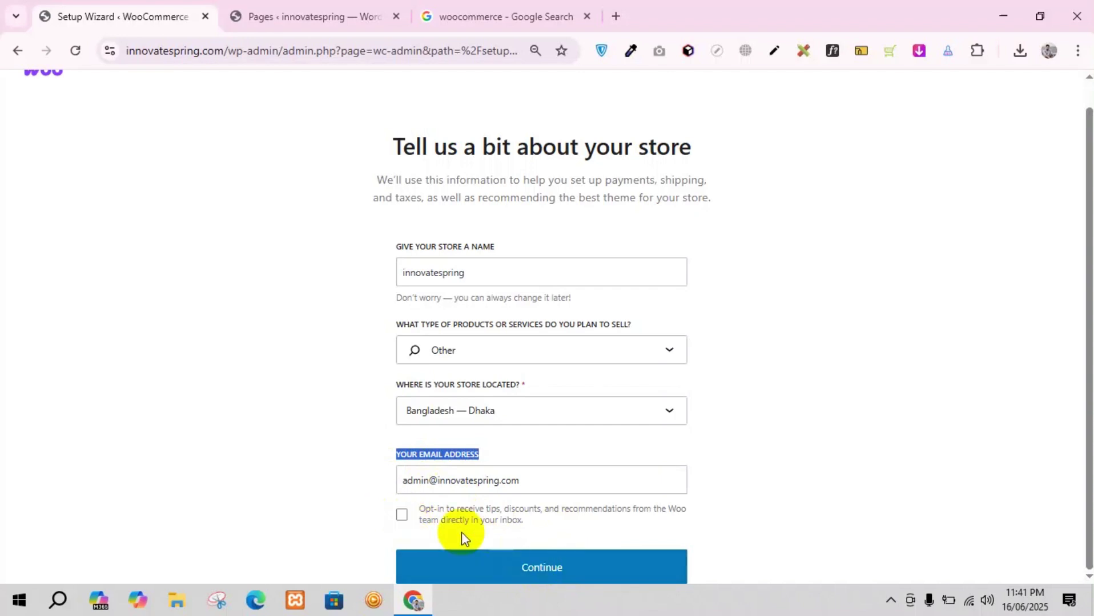
left_click(571, 567)
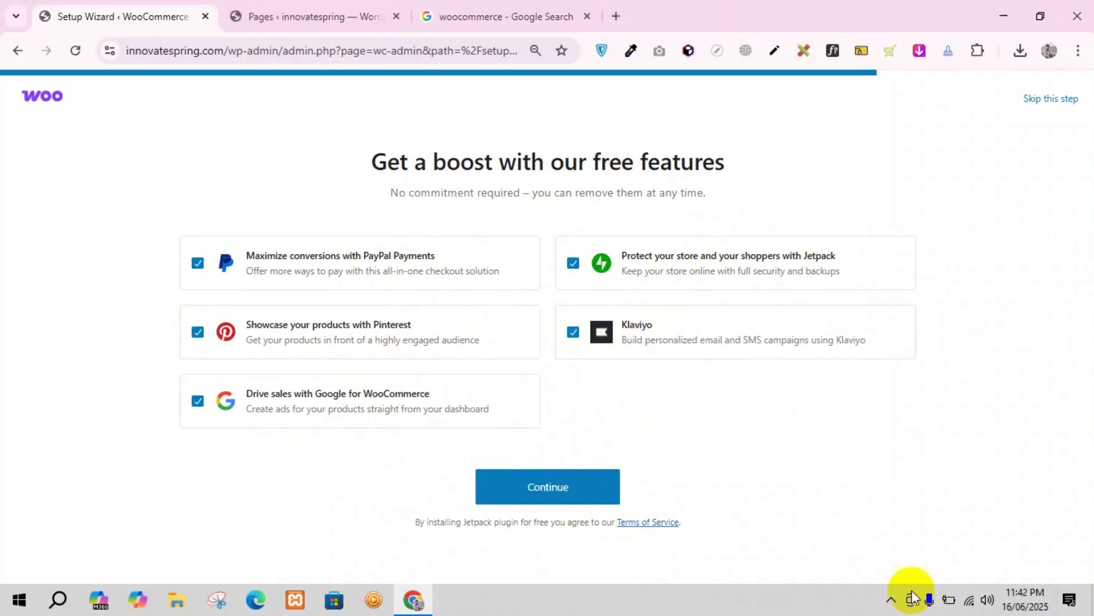
Continue the setup with all five suggested free features selected and proceed past the account connection to the store home
left_click(569, 498)
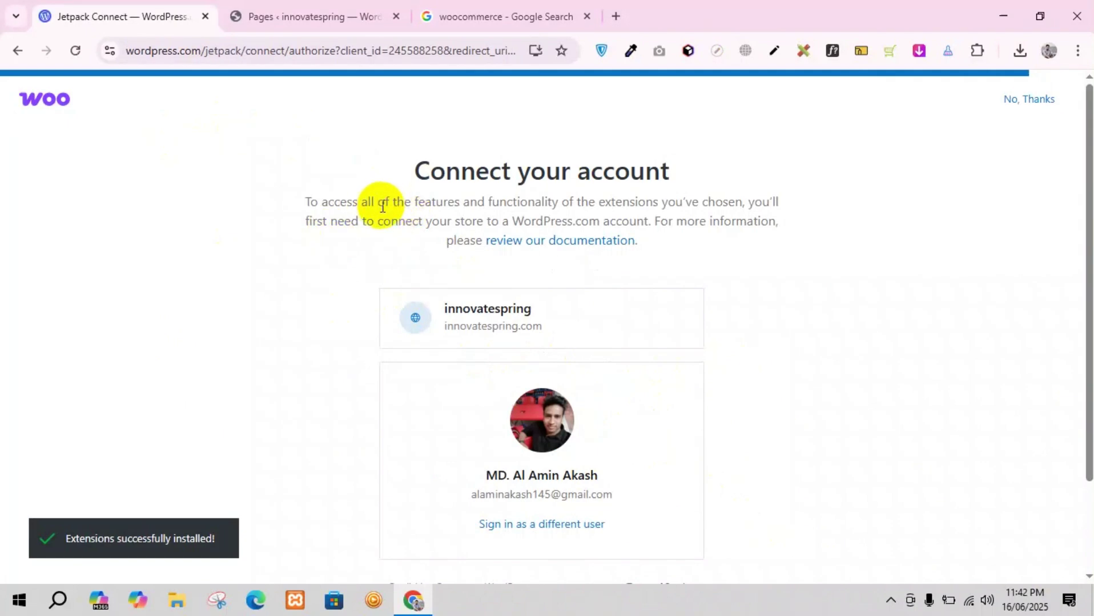
scroll(489, 352, "down", 2)
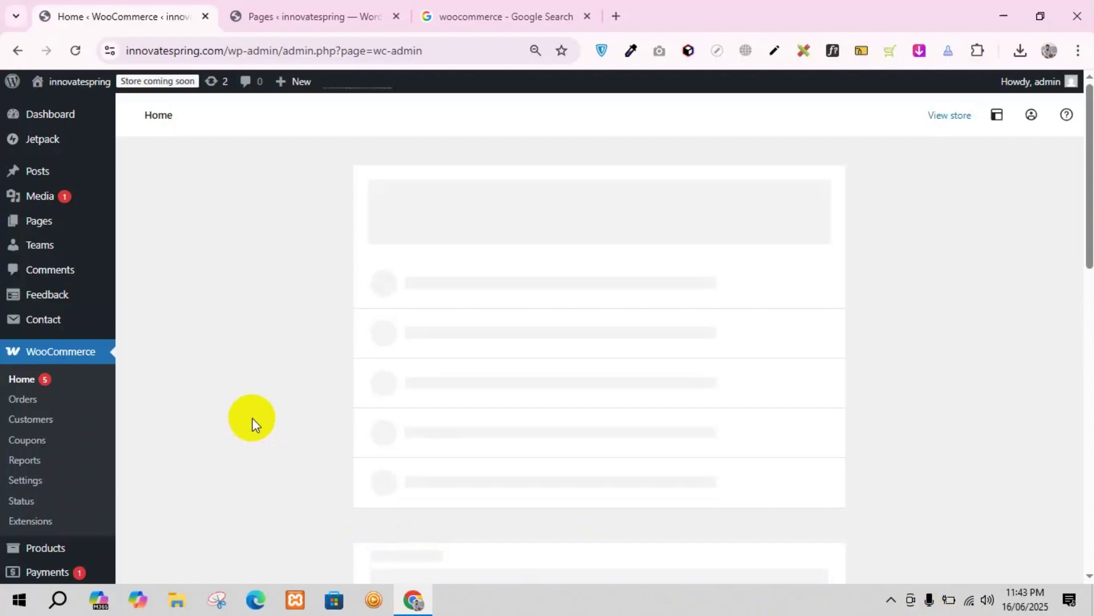
scroll(255, 417, "down", 2)
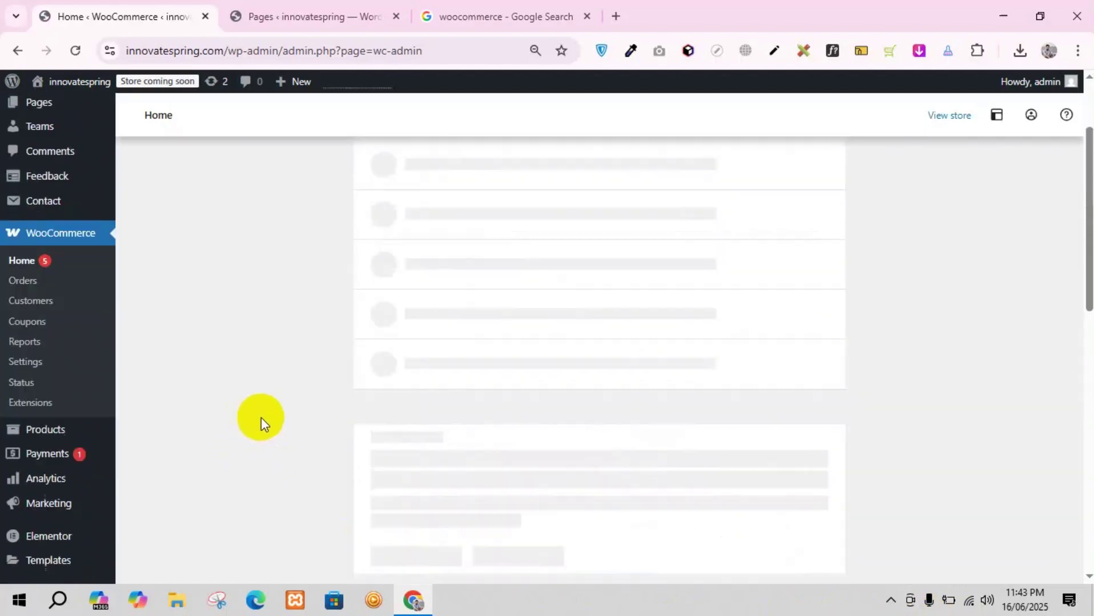
scroll(261, 417, "up", 2)
Reload the site's Pages list and look through the pages, including Cart, Checkout, My account and Shop
left_click(317, 15)
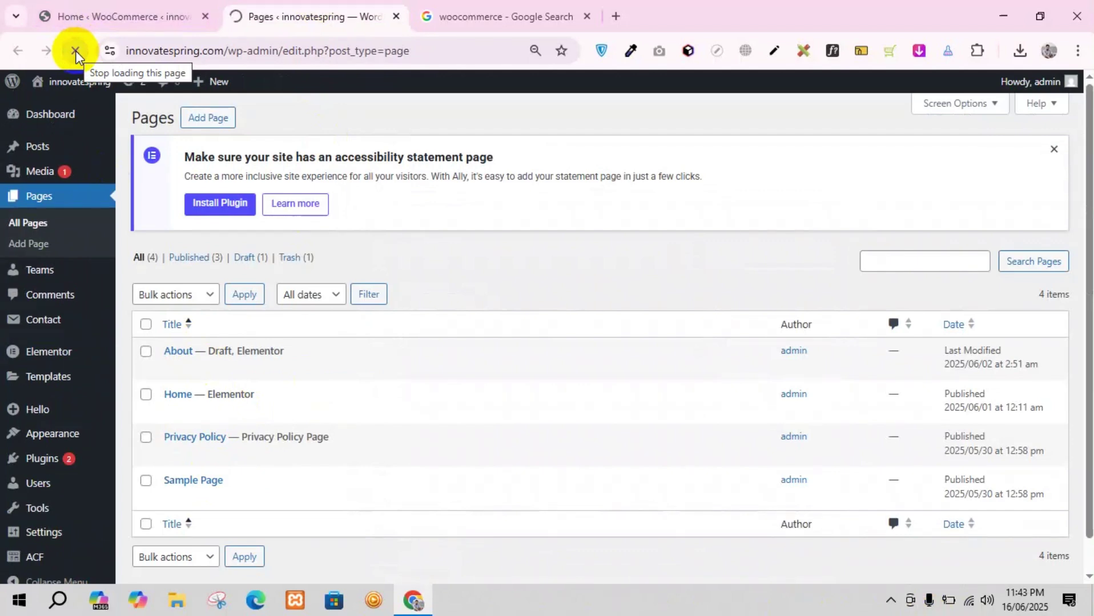
scroll(406, 477, "down", 3)
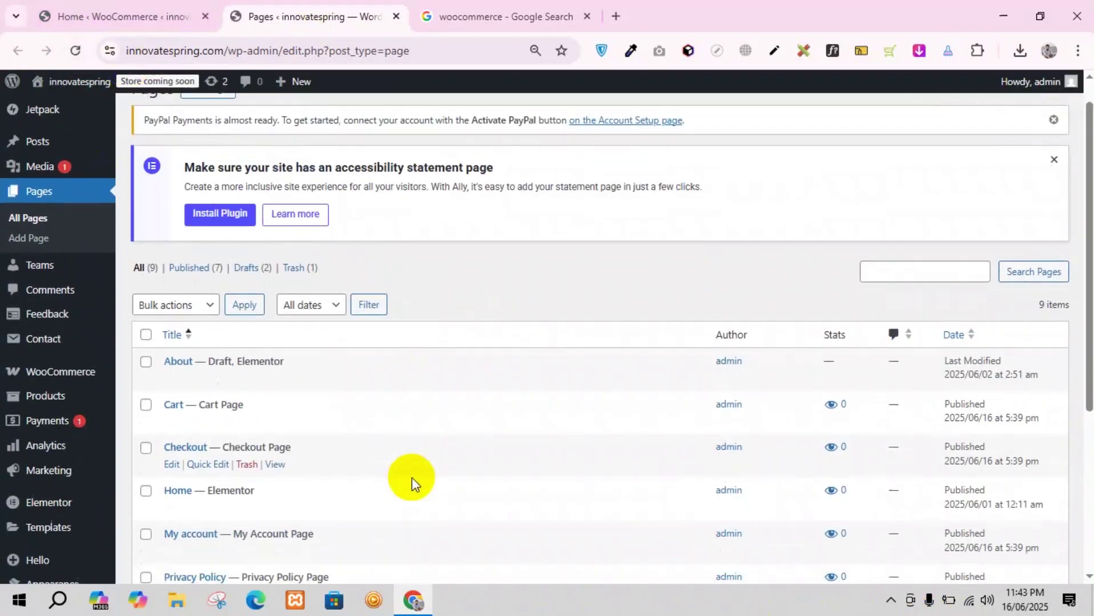
scroll(402, 473, "down", 3)
scroll(384, 462, "up", 3)
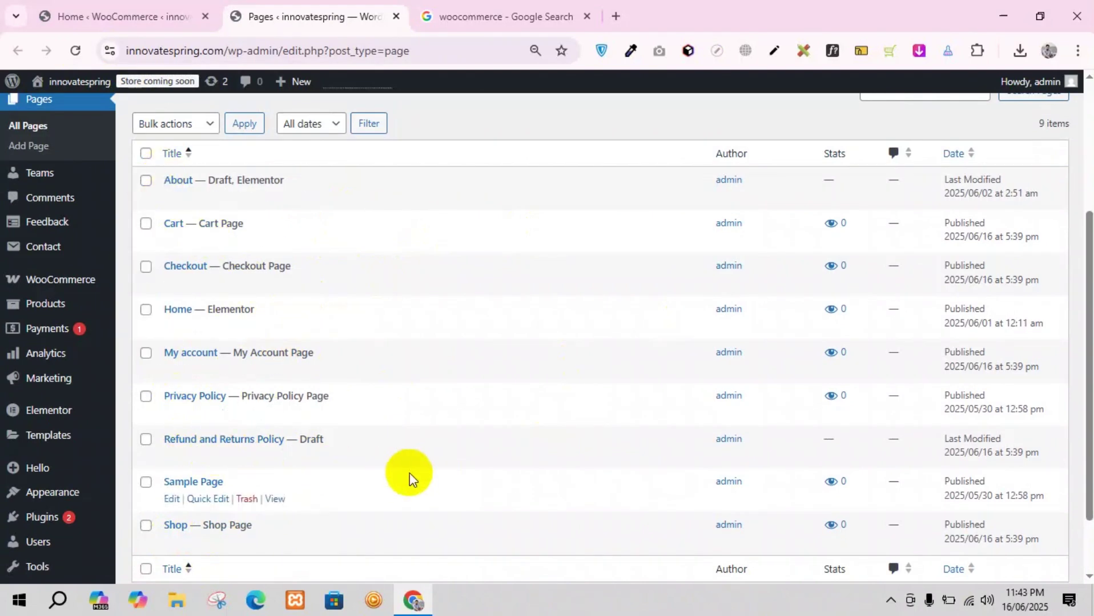
Return to the WooCommerce home and examine the store setup checklist and the available store management sections
left_click(74, 16)
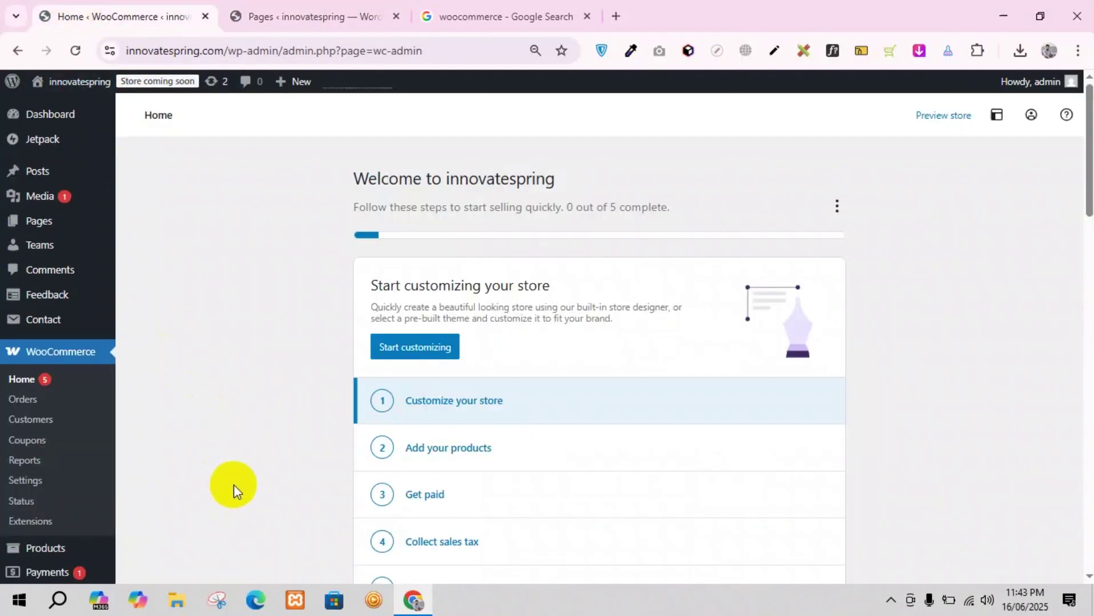
scroll(234, 484, "down", 3)
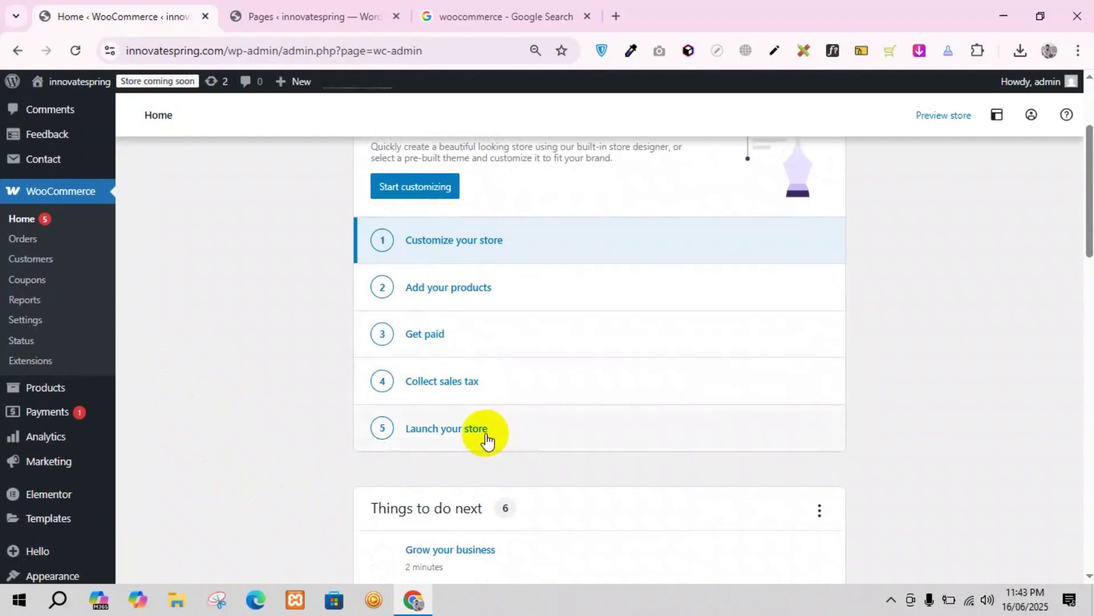
scroll(499, 442, "up", 3)
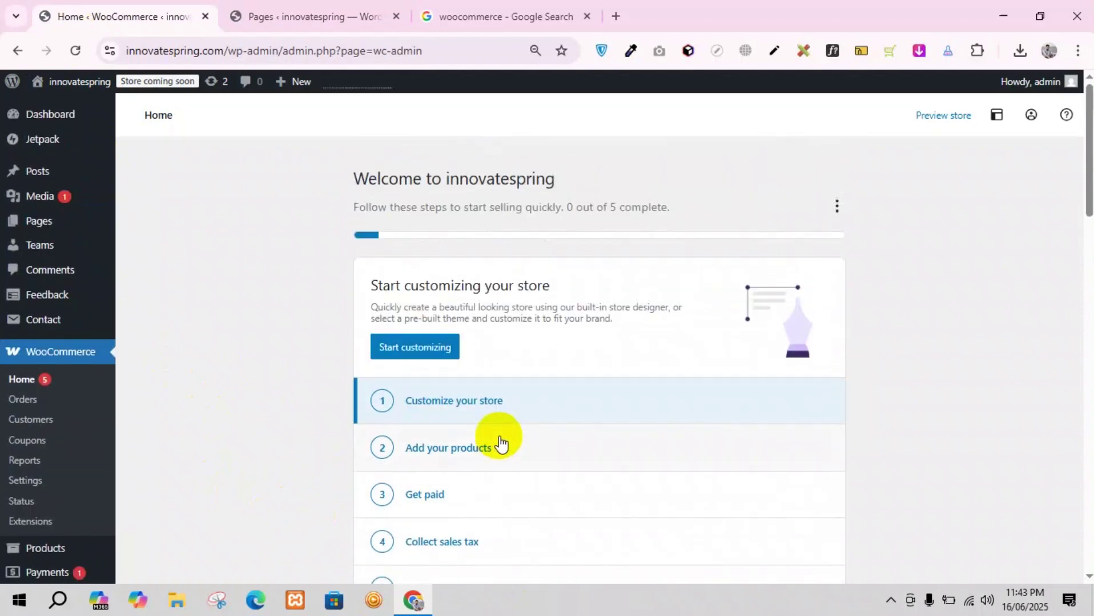
scroll(499, 442, "down", 1)
scroll(83, 276, "up", 1)
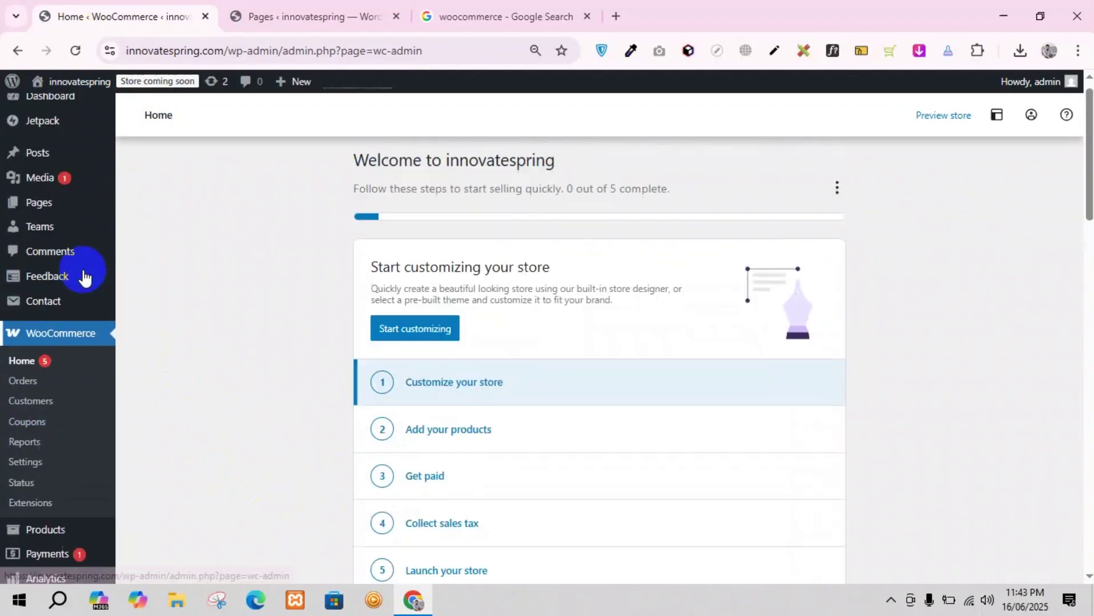
mouse_move(38, 114)
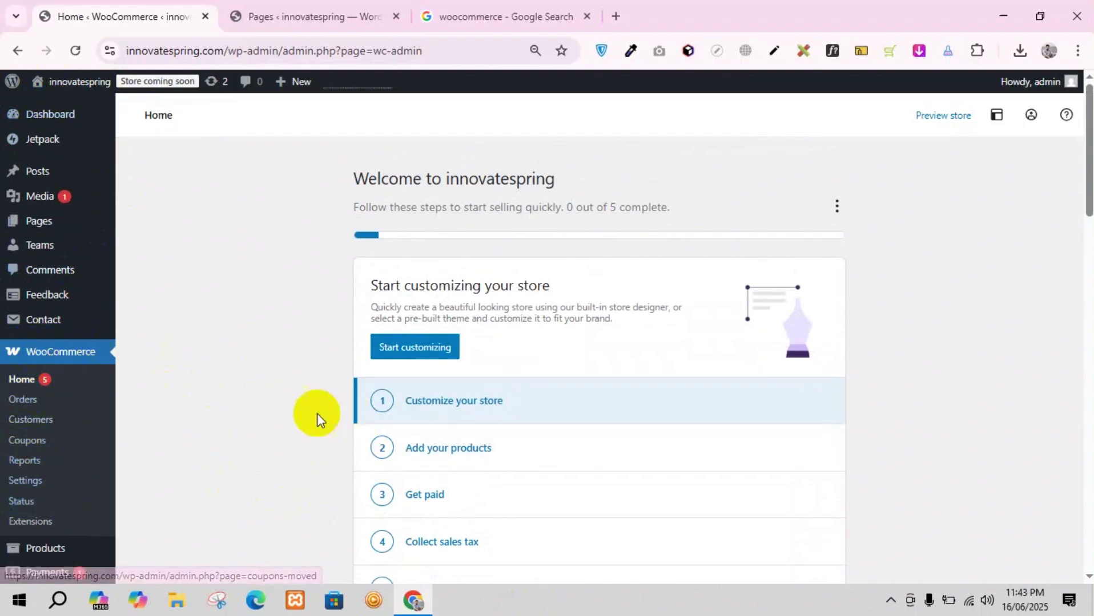
left_click(38, 384)
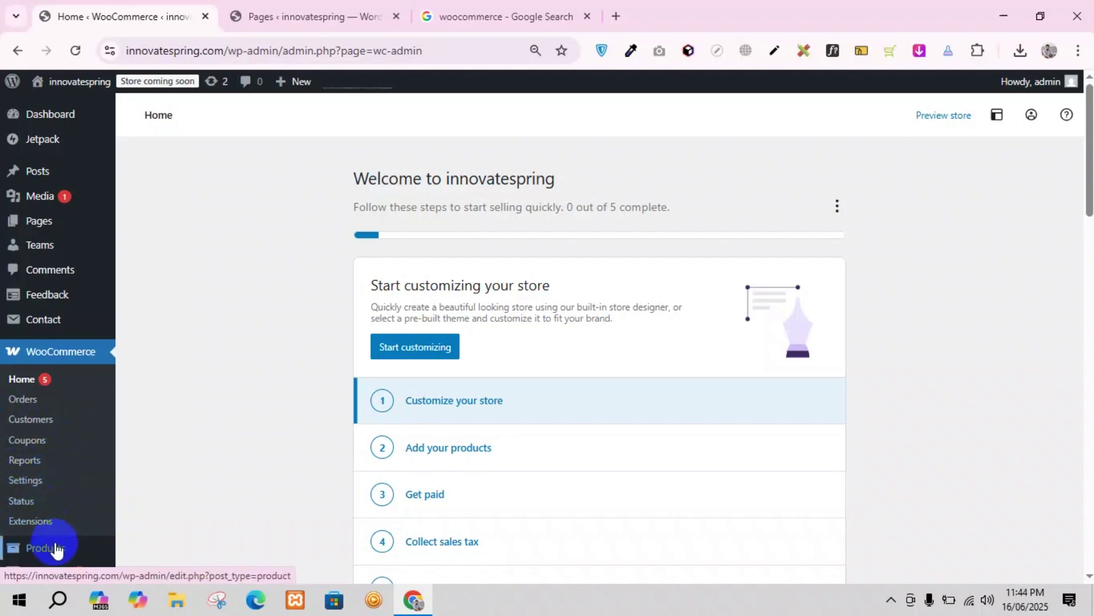
scroll(599, 487, "down", 3)
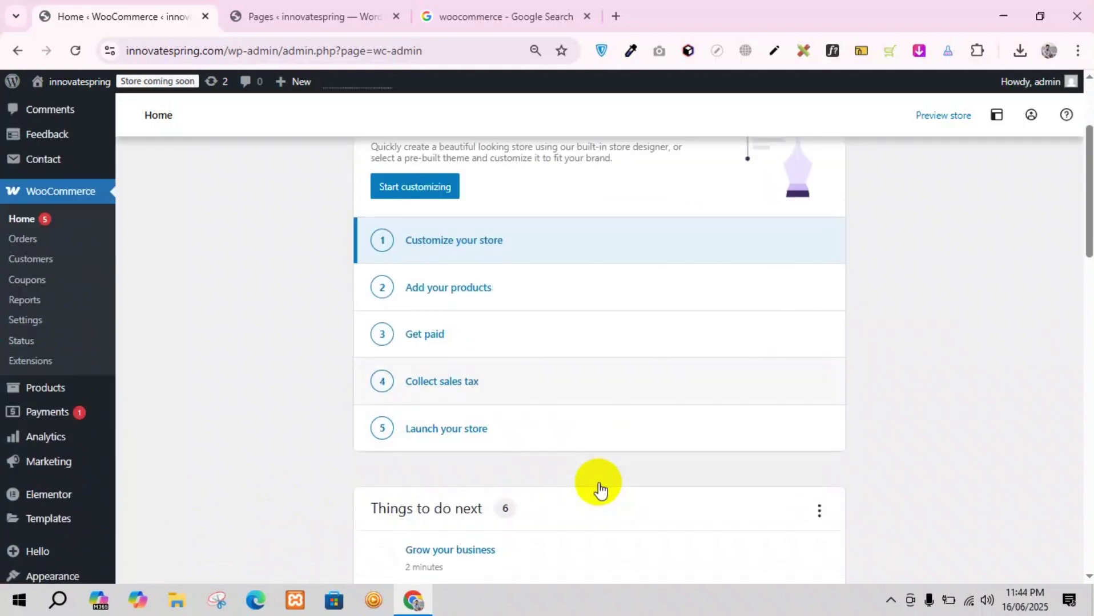
scroll(590, 434, "up", 3)
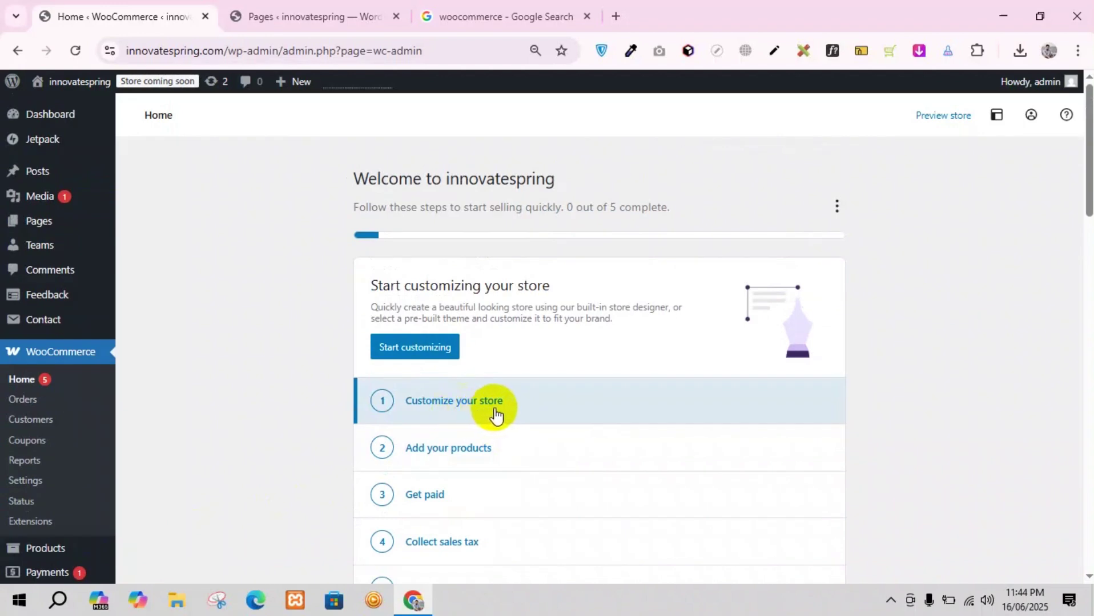
View the theme choices under the "Customize your store" task and go back to the WooCommerce home
left_click(451, 402)
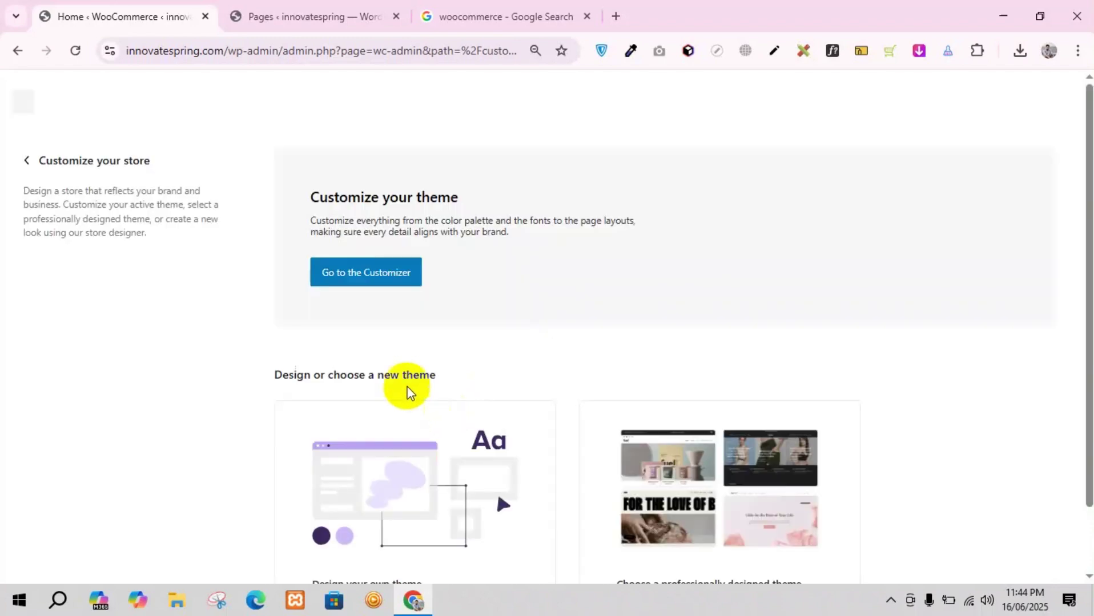
scroll(434, 371, "down", 2)
scroll(501, 383, "up", 2)
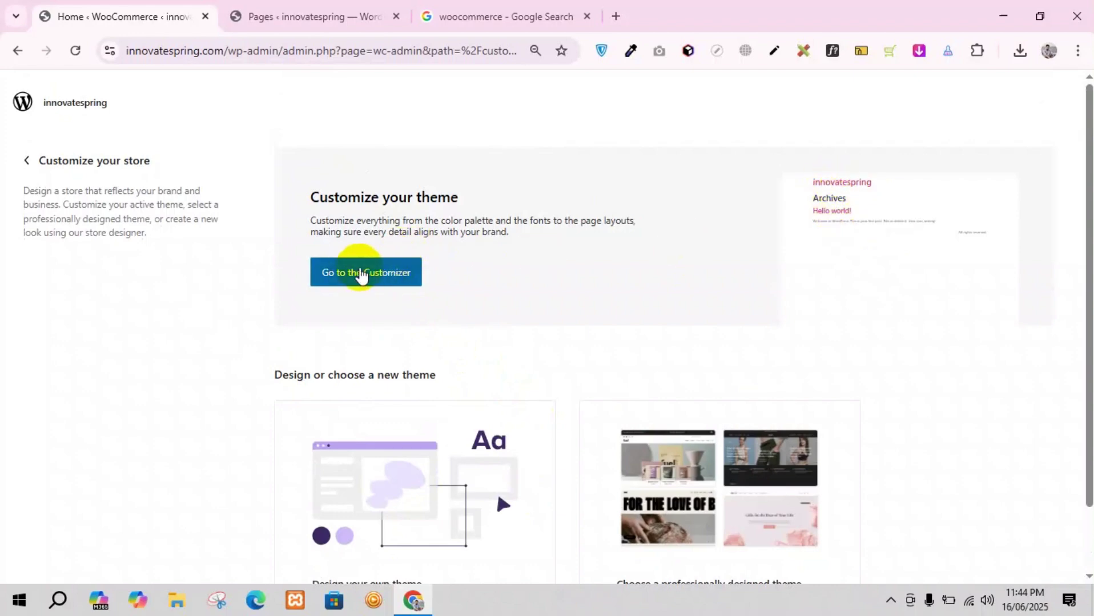
left_click(18, 50)
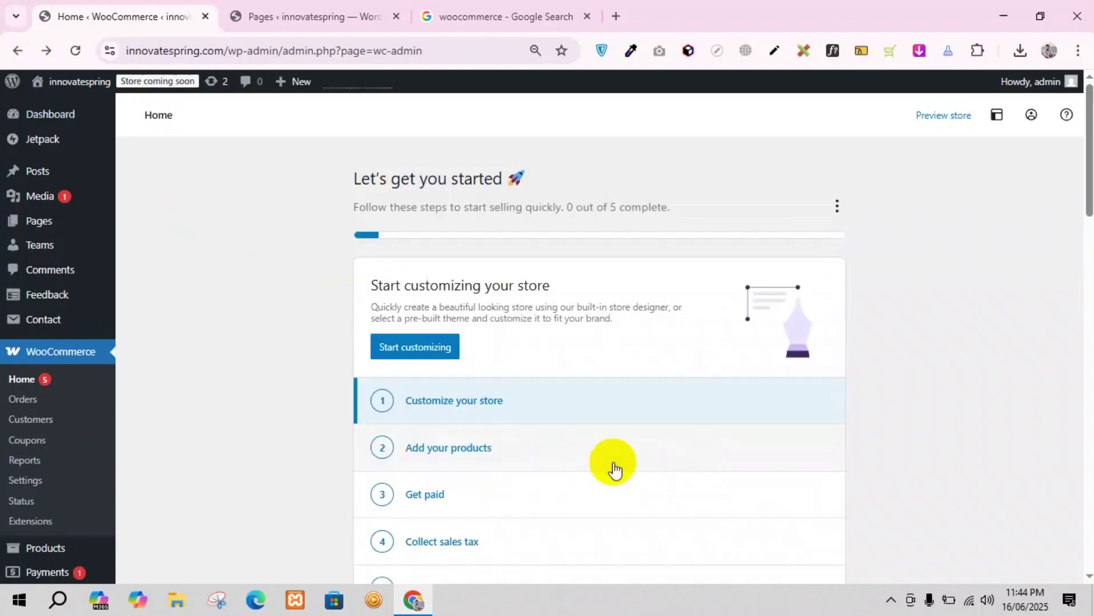
Open the "Add your products" task, view the physical product editor with its tour dismissed, and return to the product types
scroll(516, 462, "down", 3)
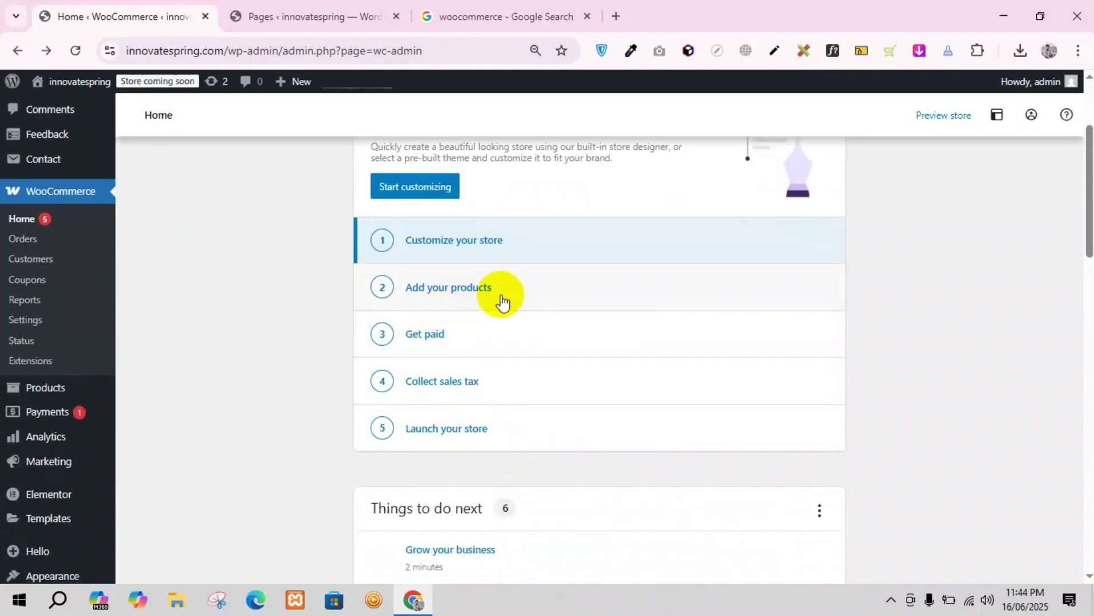
left_click(456, 298)
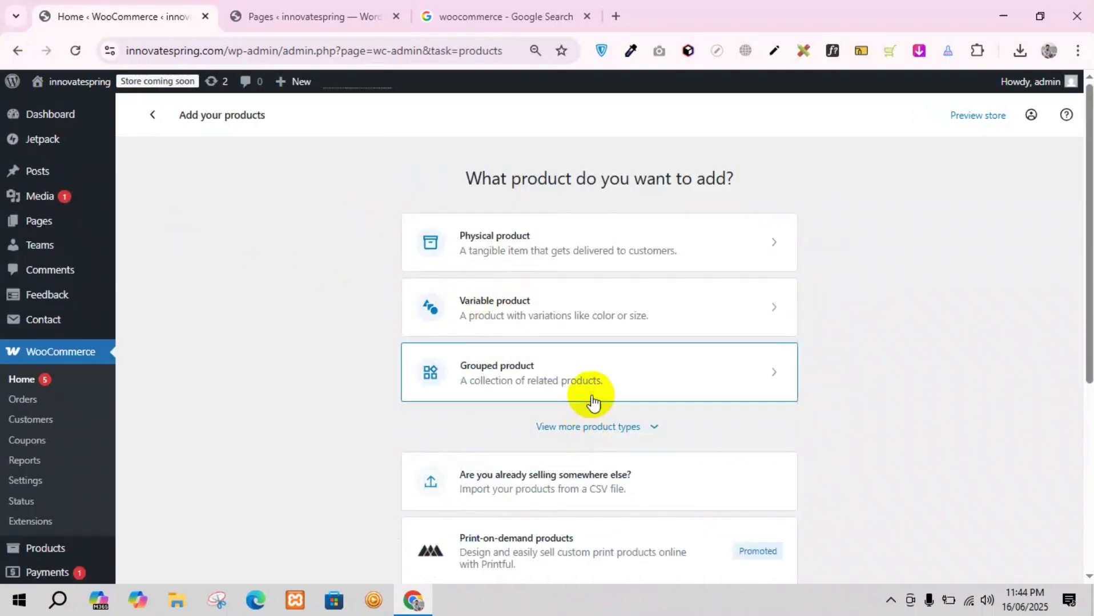
left_click(746, 240)
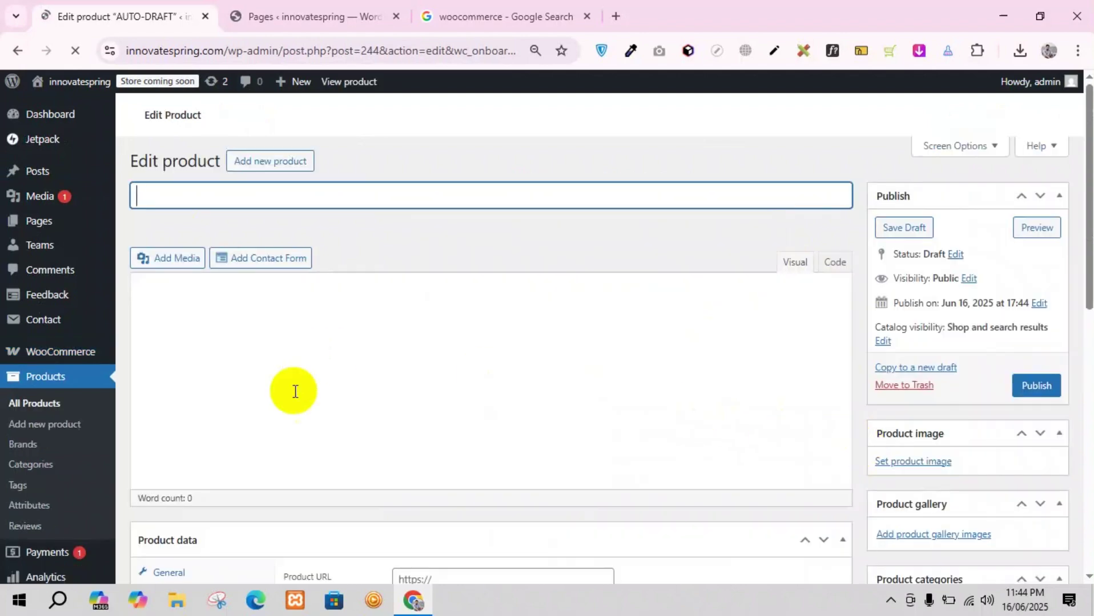
left_click(70, 417)
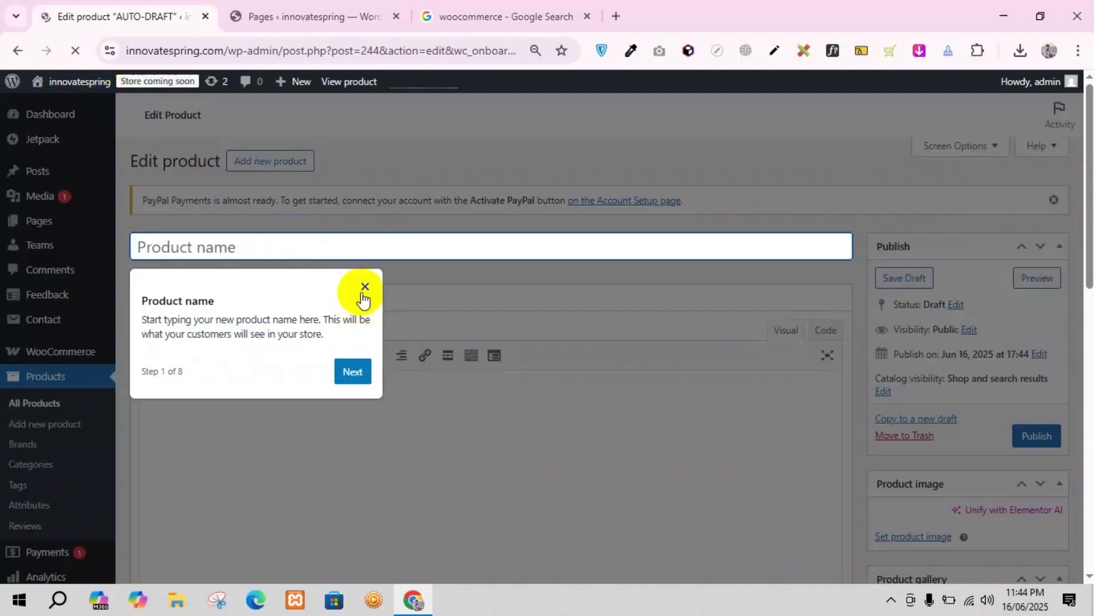
left_click(366, 286)
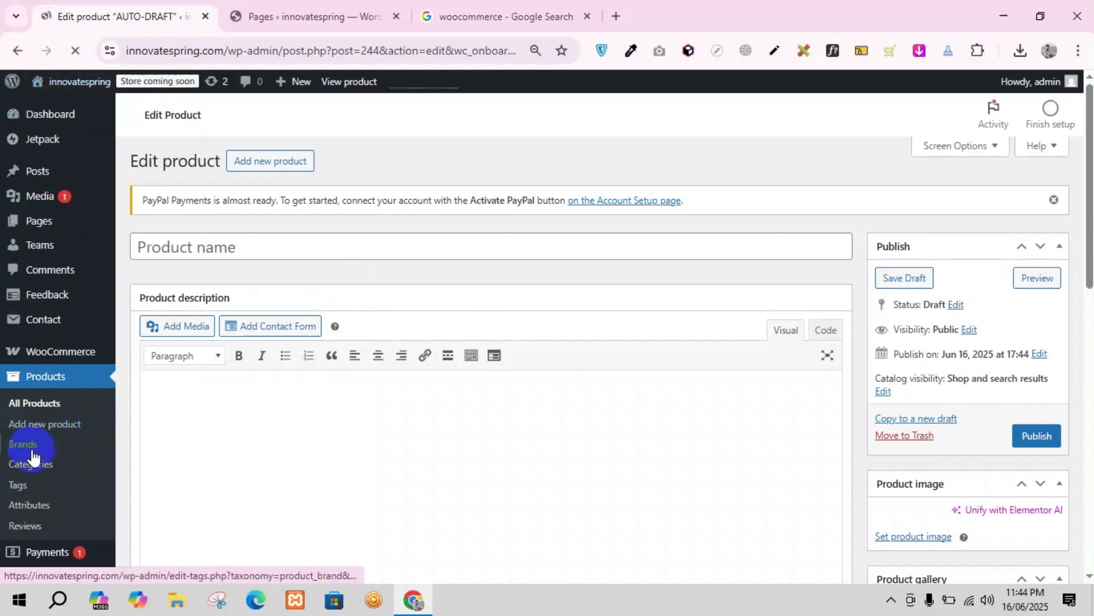
left_click(17, 51)
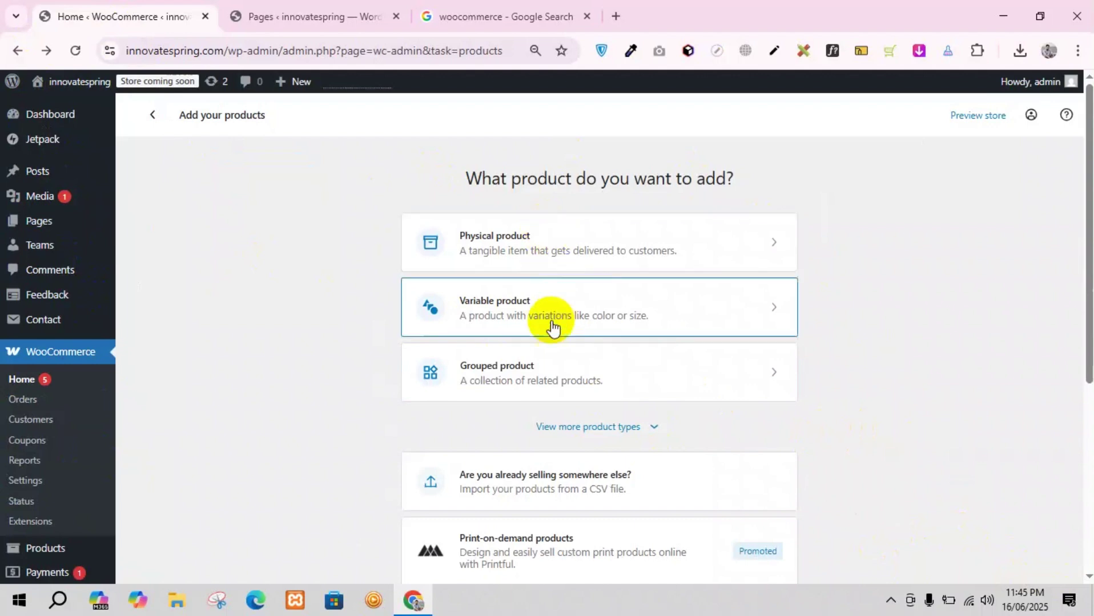
Reveal more product types, start a new digital product and dismiss the guided tour
left_click(662, 425)
scroll(796, 471, "down", 1)
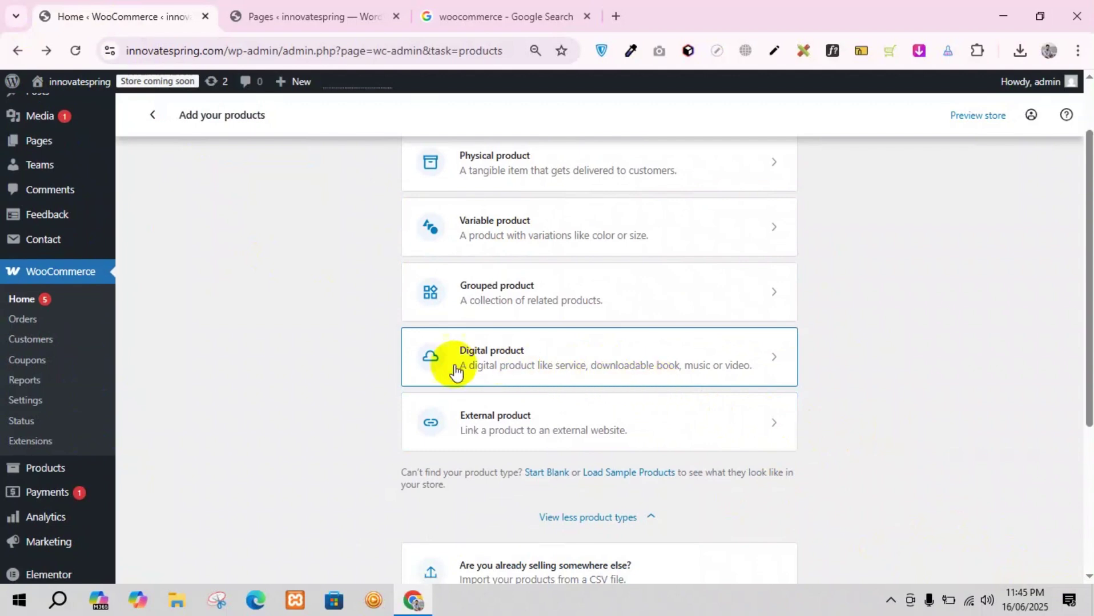
left_click(533, 357)
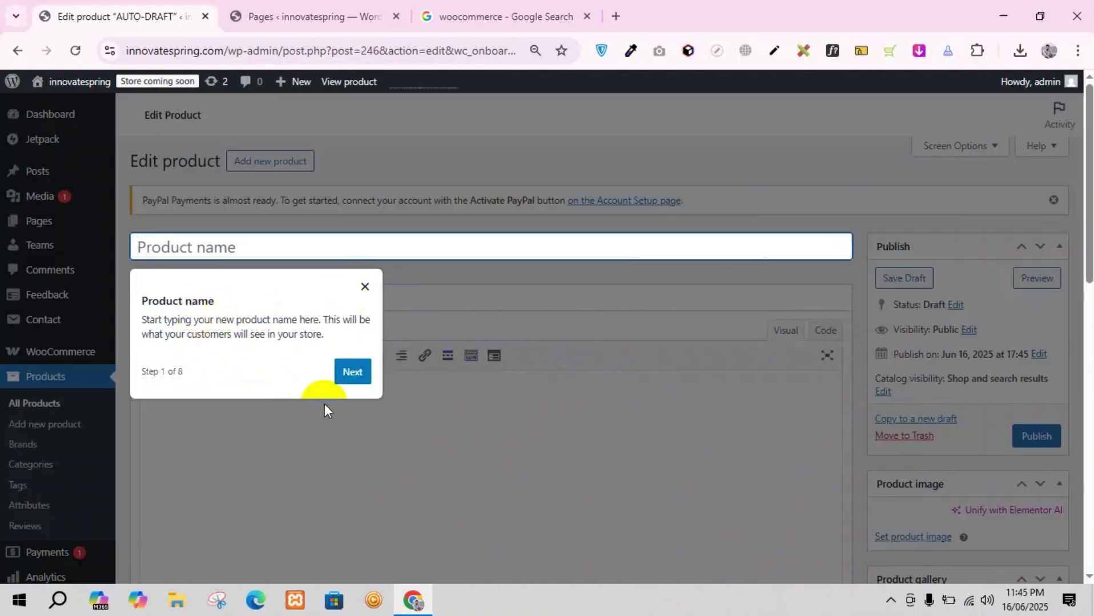
left_click(365, 290)
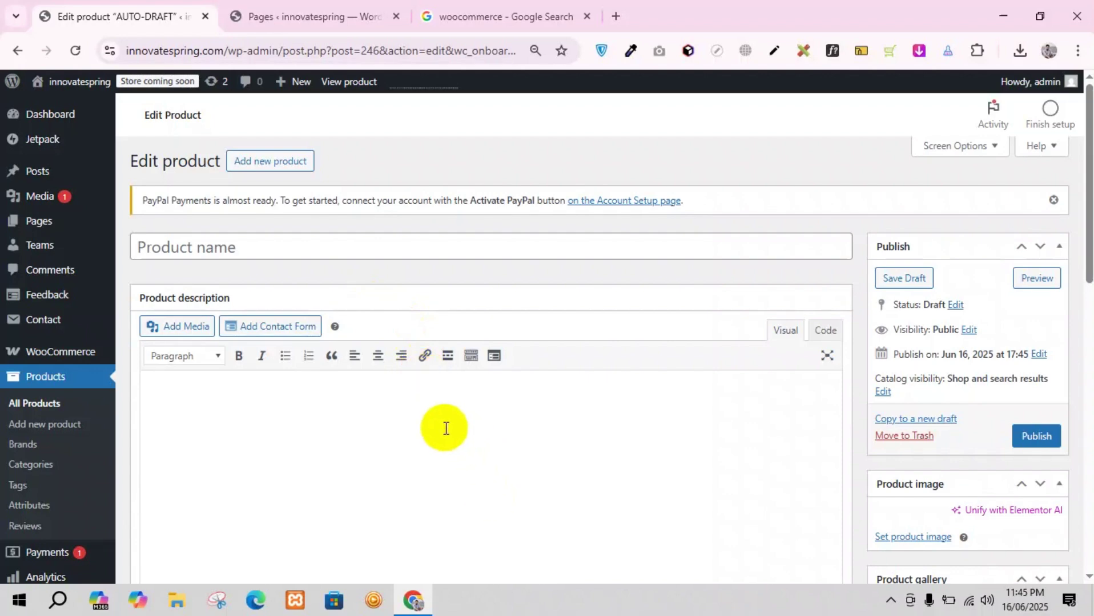
Name the new digital product "English Moja"
scroll(446, 429, "down", 7)
scroll(447, 429, "up", 6)
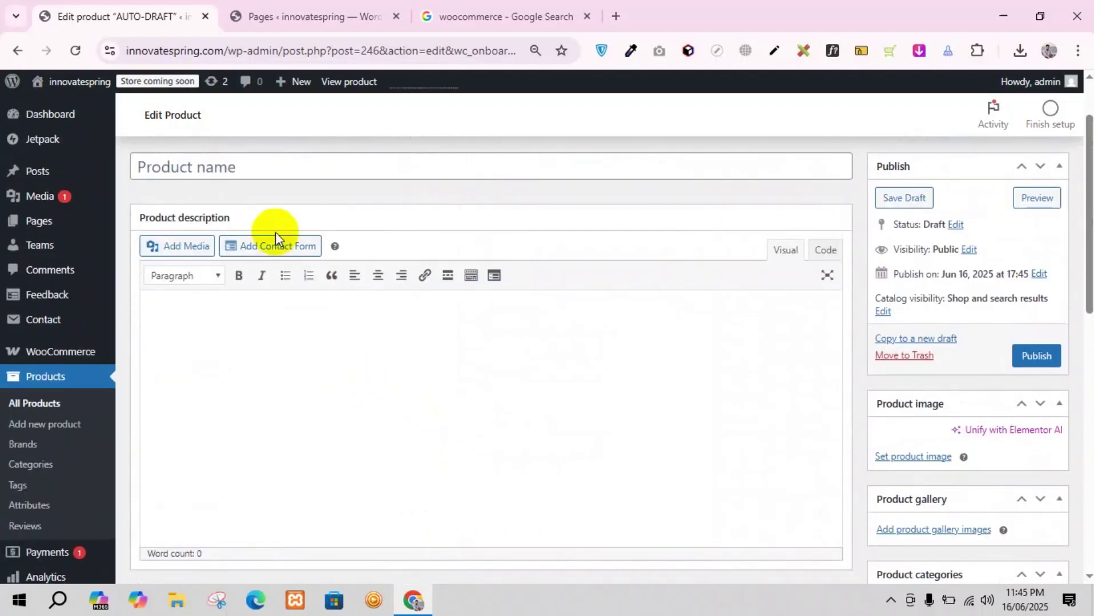
scroll(317, 300, "up", 2)
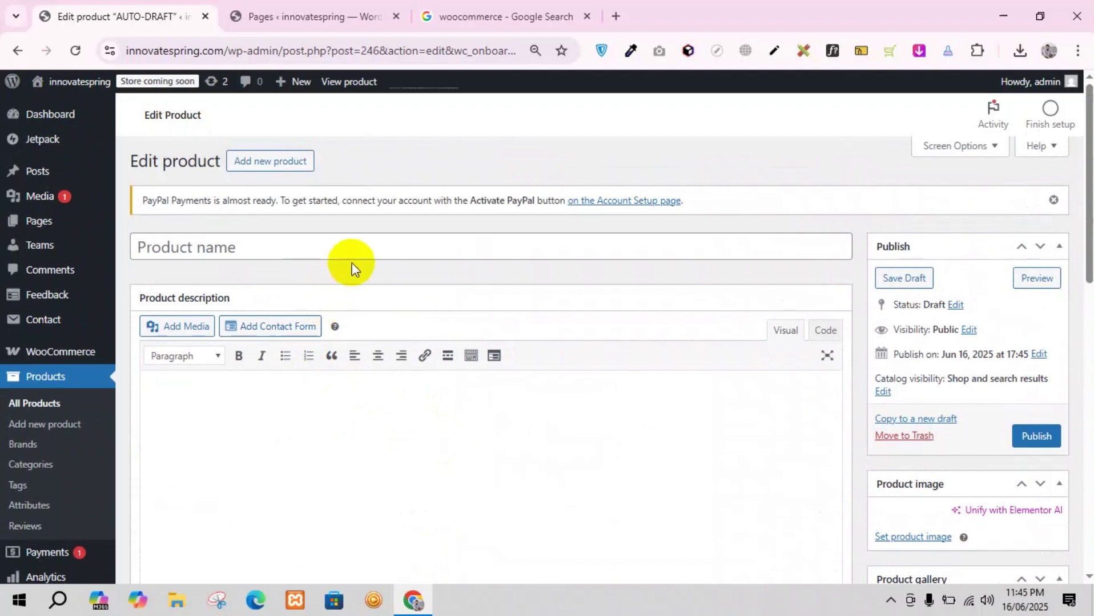
left_click(358, 246)
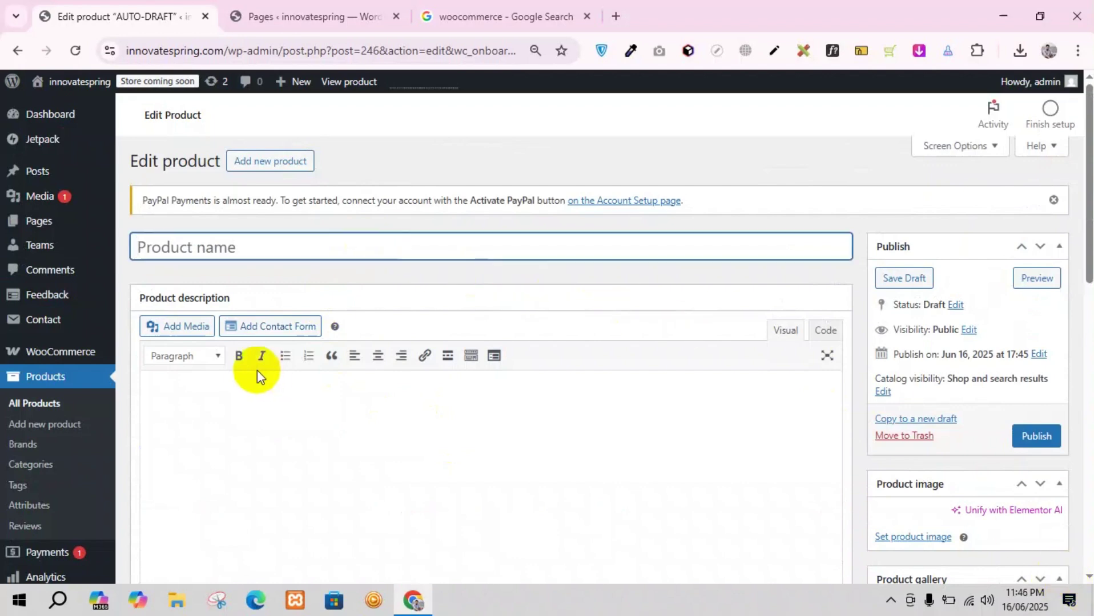
left_click(222, 258)
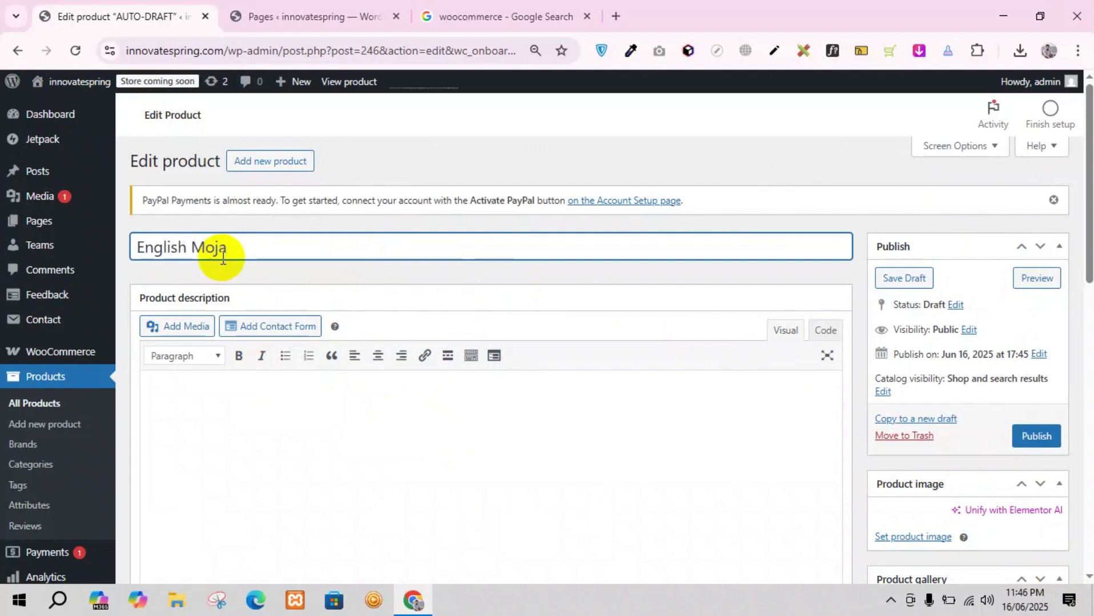
scroll(310, 434, "down", 3)
scroll(410, 406, "up", 3)
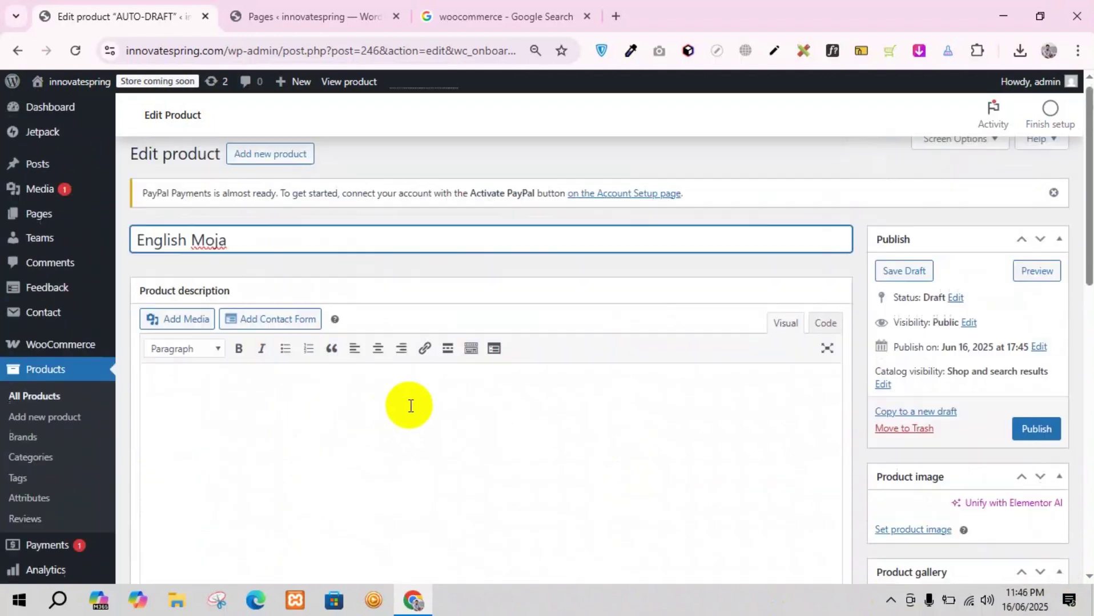
Search for lorem in a new browser tab and open the Lorem Ipsum site lipsum.com
left_click(615, 17)
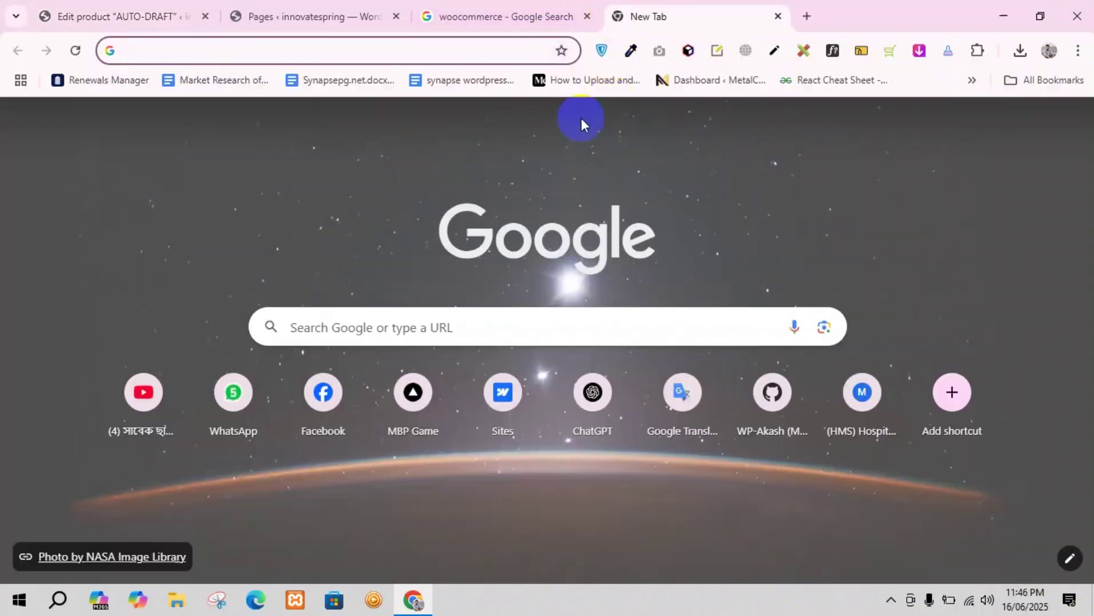
type("lorem")
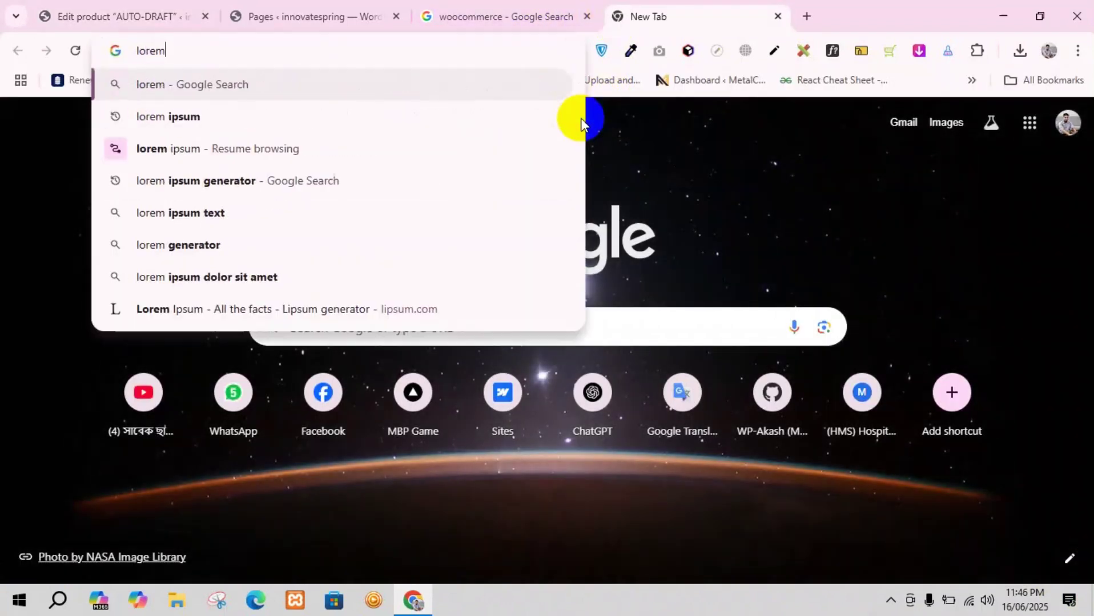
key("Down")
key("Return")
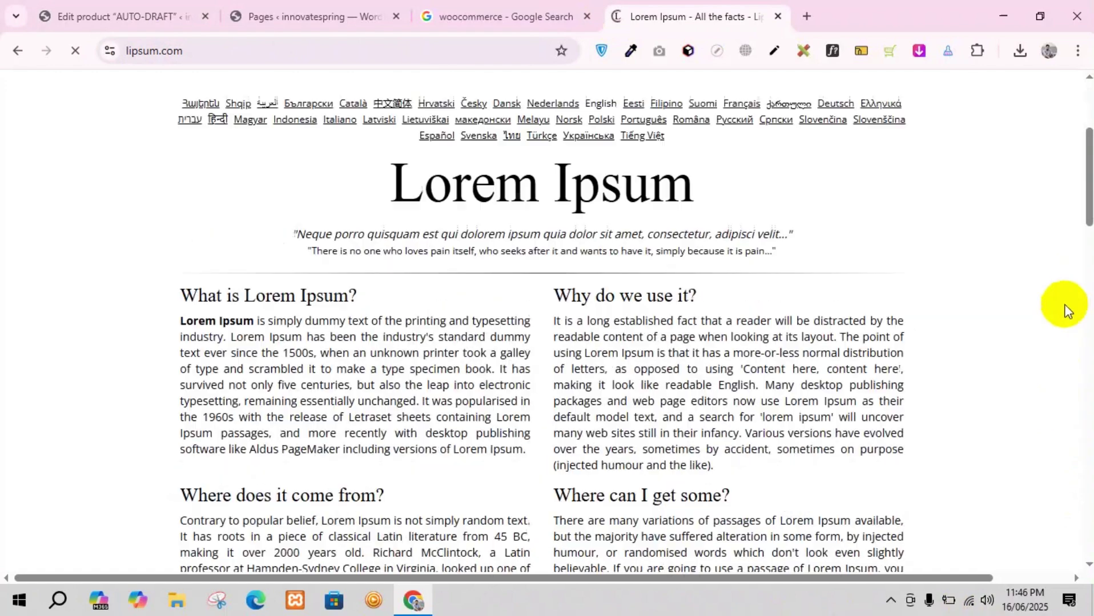
Copy the placeholder text from the "What is Lorem Ipsum?" heading into the "Where does it come from?" section
scroll(263, 183, "down", 3)
left_click_drag(179, 111, 415, 360)
scroll(412, 497, "down", 3)
left_click_drag(493, 357, 180, 196)
key("ctrl+c")
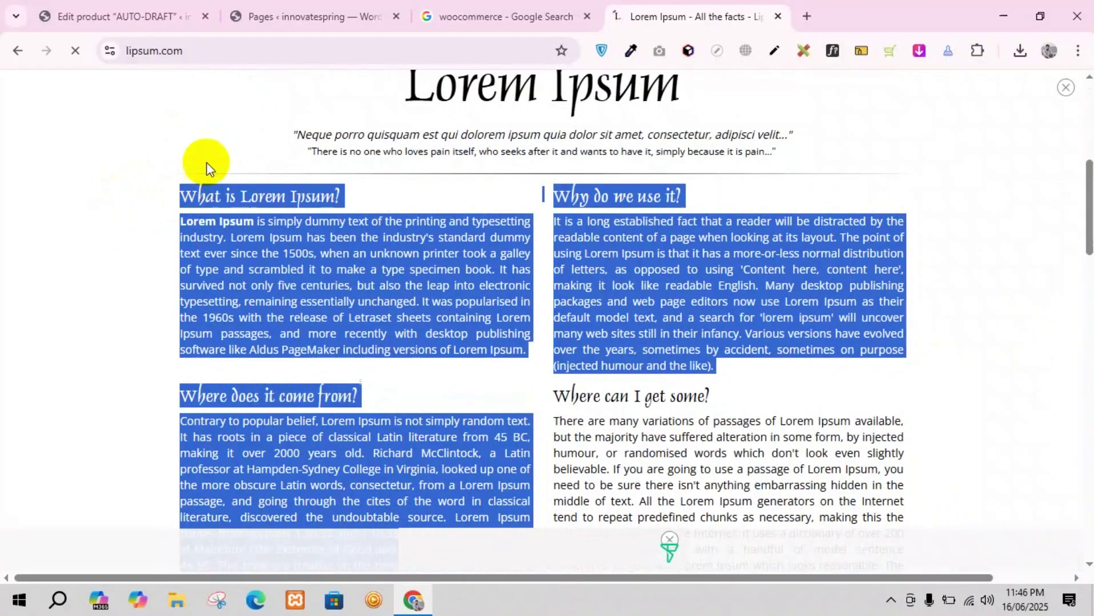
Paste the copied Lorem Ipsum text into the product description and remove the blank line above the "Where does it come from?" heading
left_click(188, 25)
scroll(222, 370, "down", 2)
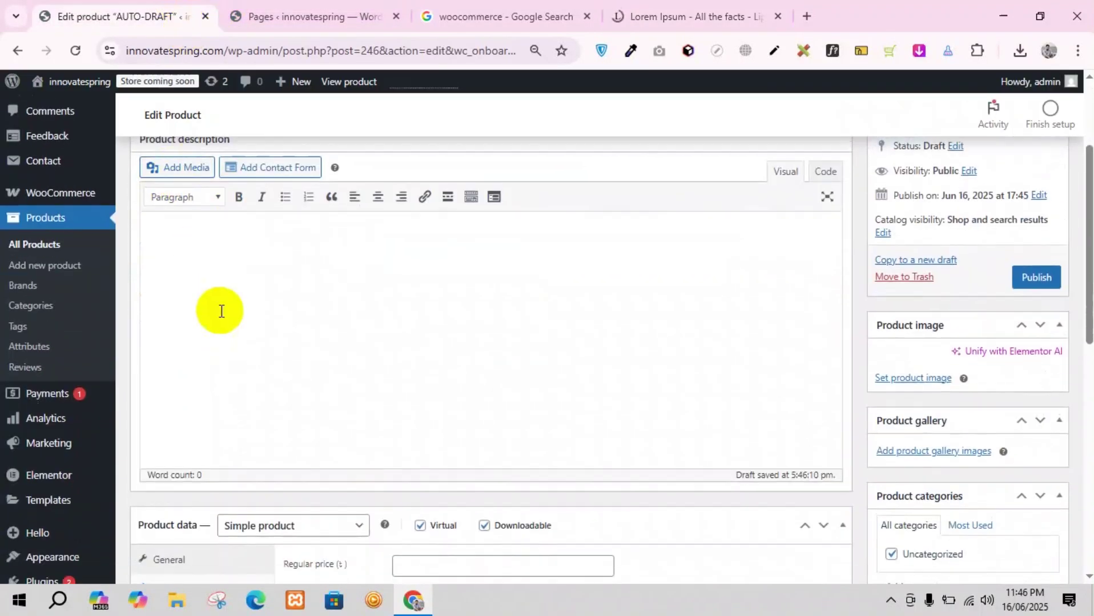
scroll(220, 310, "up", 2)
left_click(224, 310)
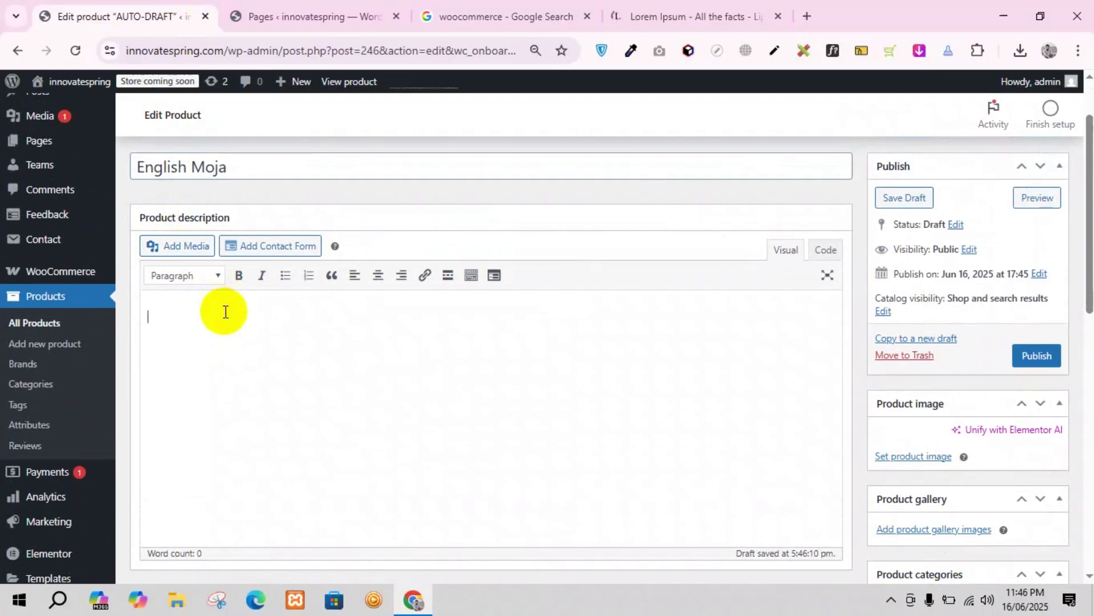
key("ctrl+v")
scroll(365, 383, "down", 1)
scroll(273, 312, "down", 6)
scroll(215, 255, "up", 4)
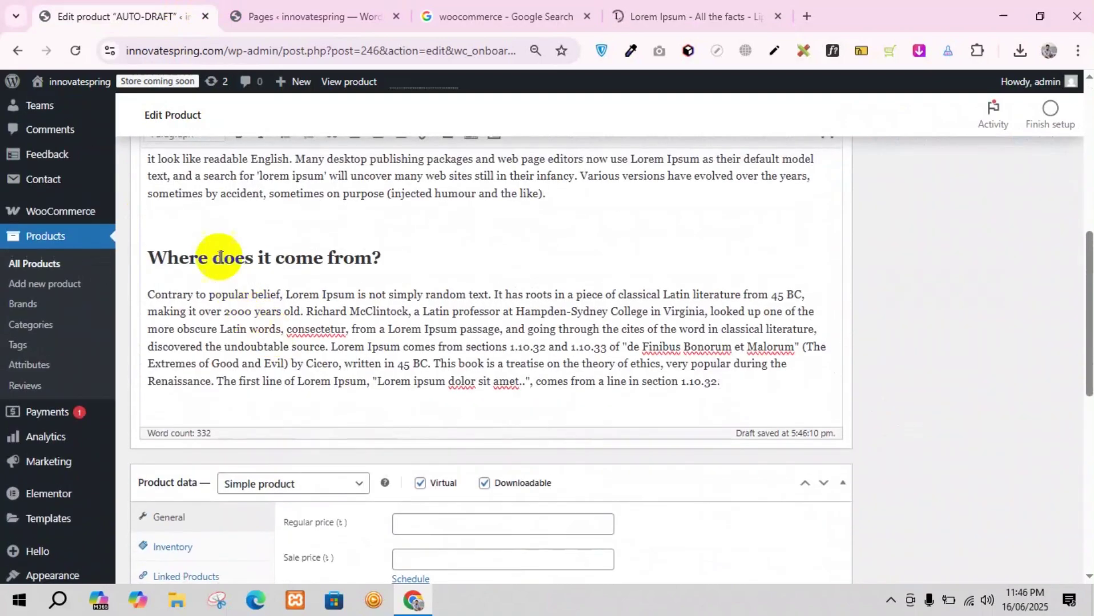
left_click(214, 222)
key("BackSpace")
scroll(383, 354, "up", 7)
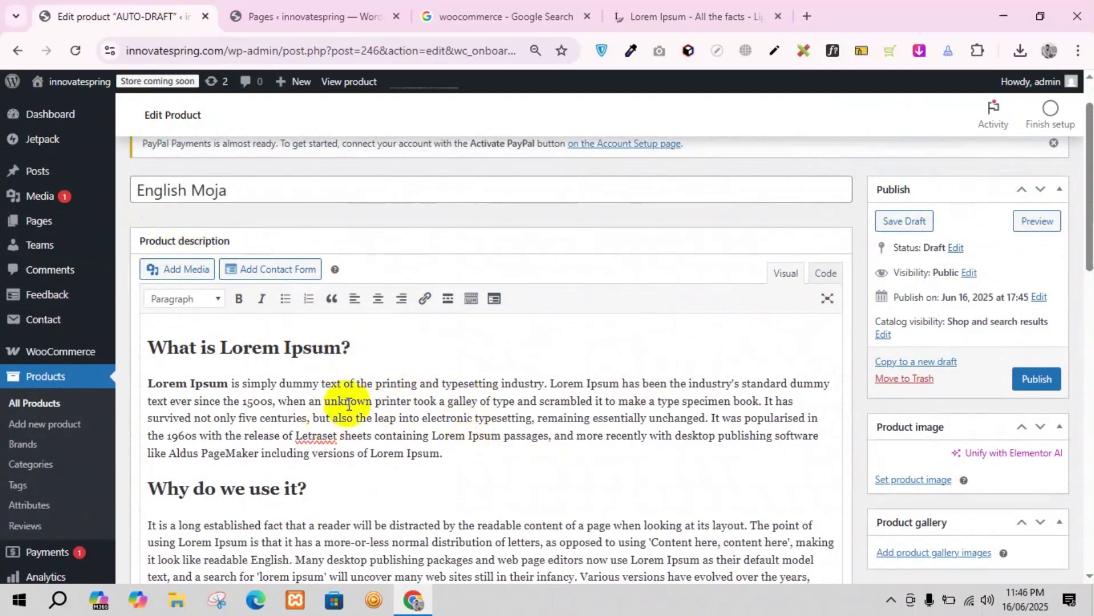
Review the available product types and look through the product data and short description sections
scroll(375, 383, "down", 10)
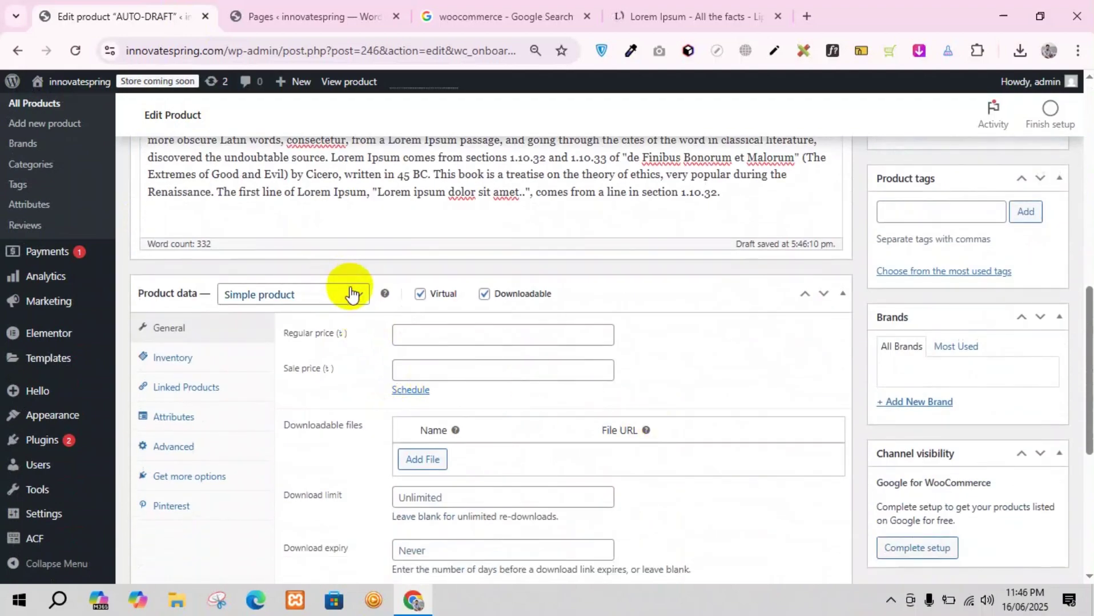
left_click(351, 294)
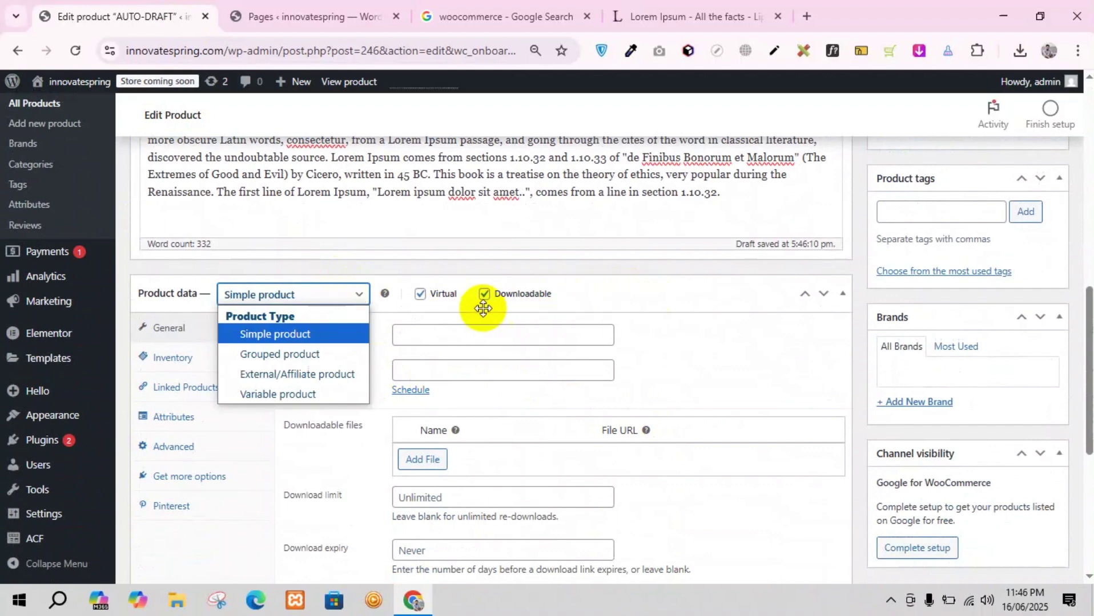
left_click(352, 294)
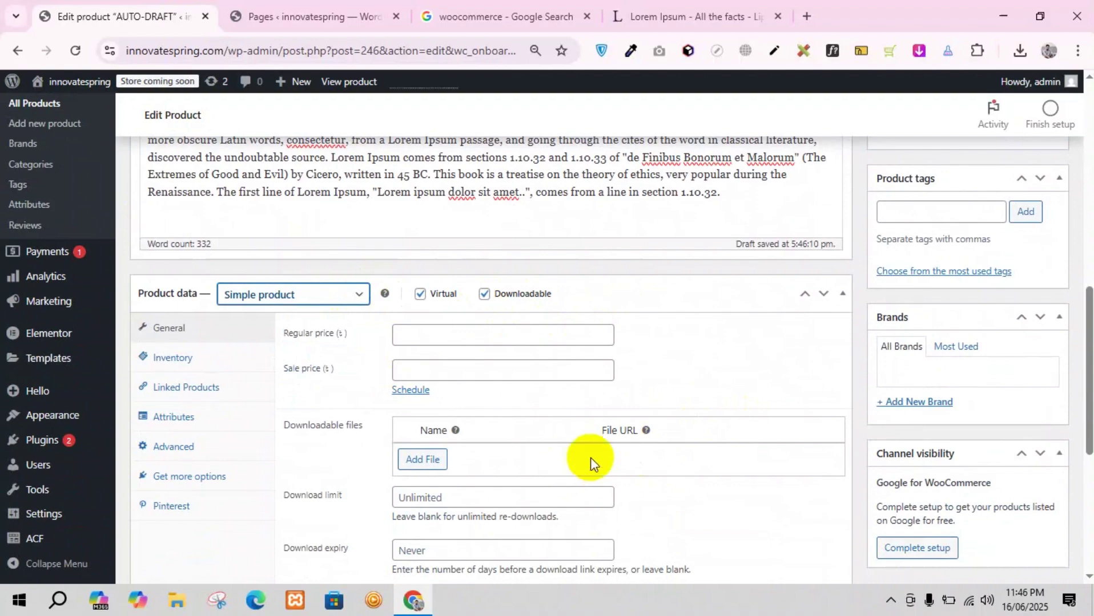
scroll(989, 485, "down", 1)
scroll(988, 485, "down", 5)
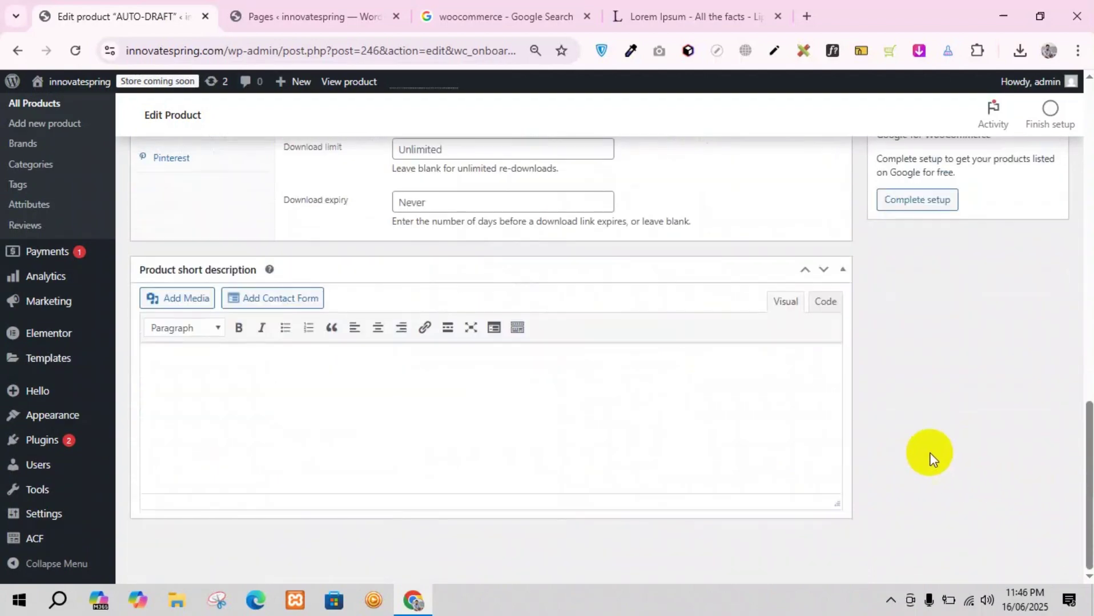
scroll(927, 456, "up", 7)
scroll(901, 456, "up", 4)
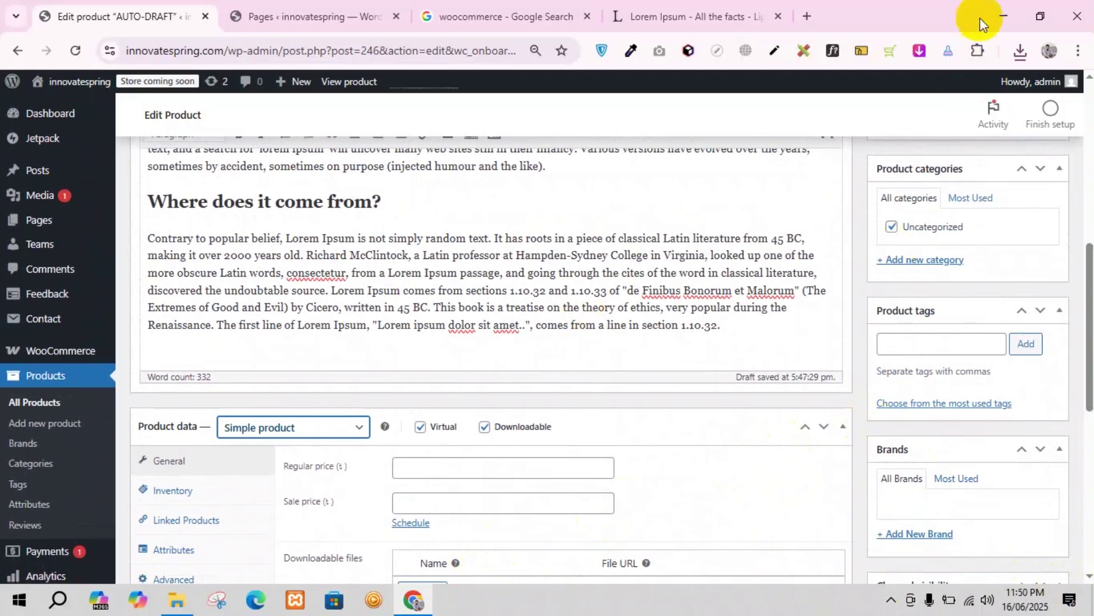
Switch to File Explorer, check the Downloads folder for the book cover images, and return to the product page in Chrome
left_click(996, 16)
scroll(83, 195, "up", 1)
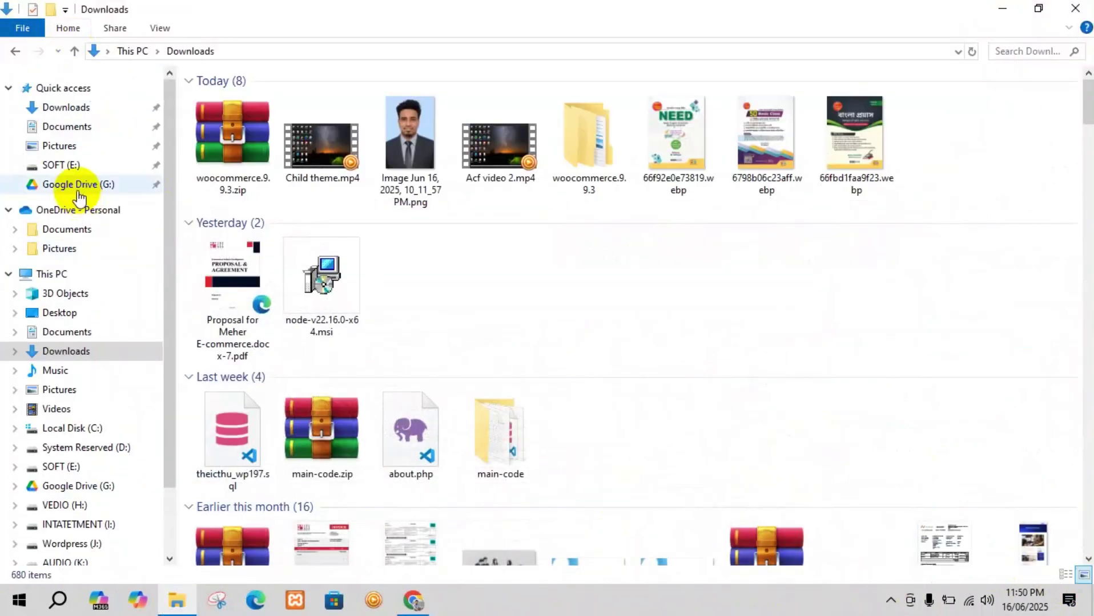
left_click(62, 107)
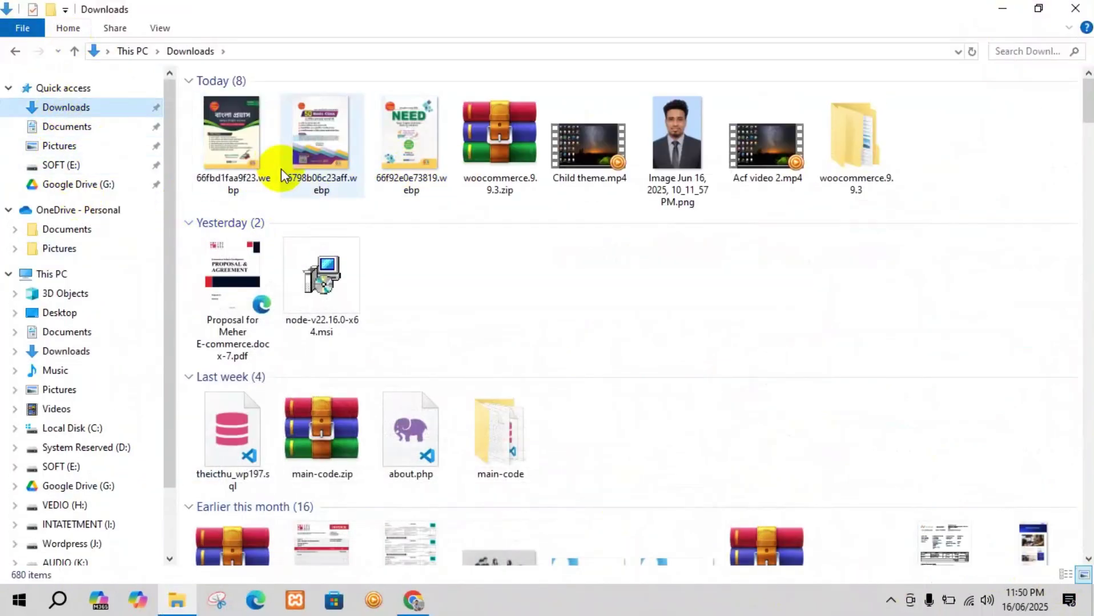
left_click(415, 601)
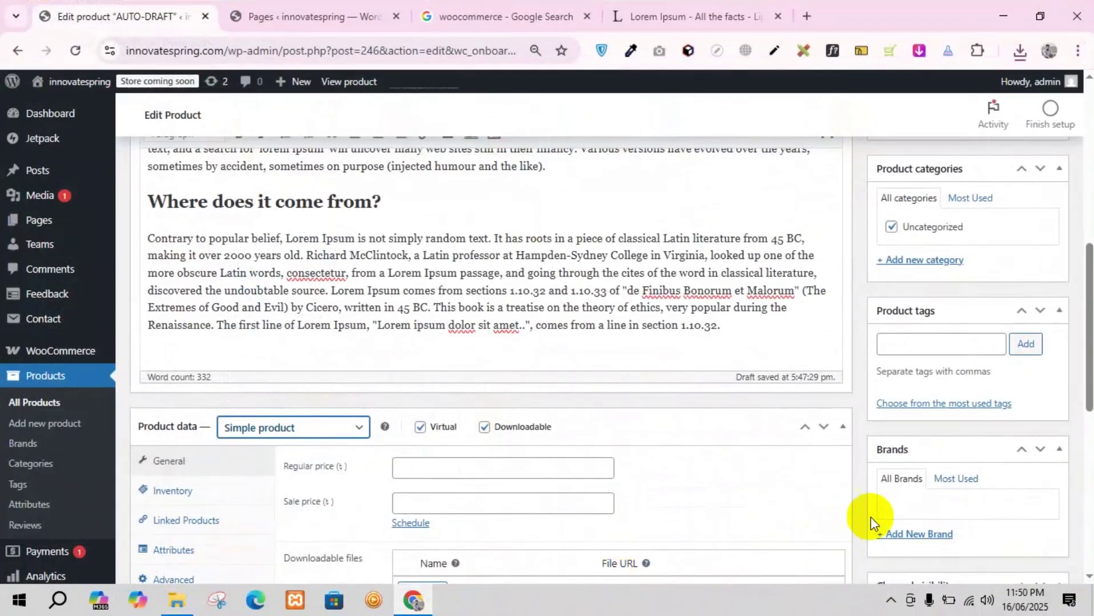
Upload 66f92e0e73819.webp from the Downloads folder for the product image
scroll(959, 390, "down", 4)
scroll(998, 423, "up", 4)
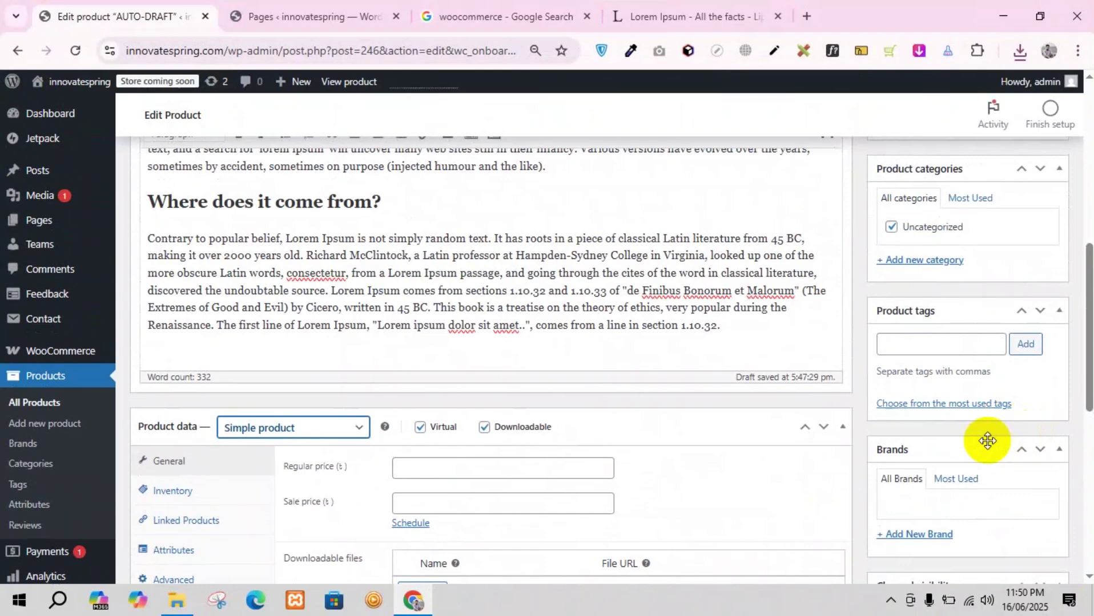
scroll(1005, 437, "down", 4)
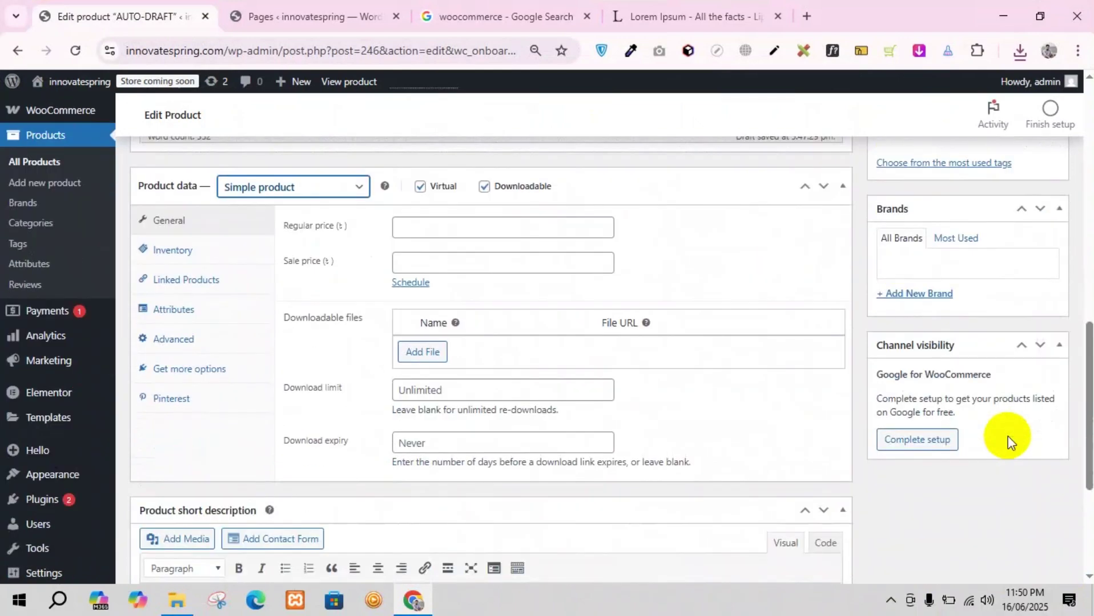
scroll(1007, 440, "up", 8)
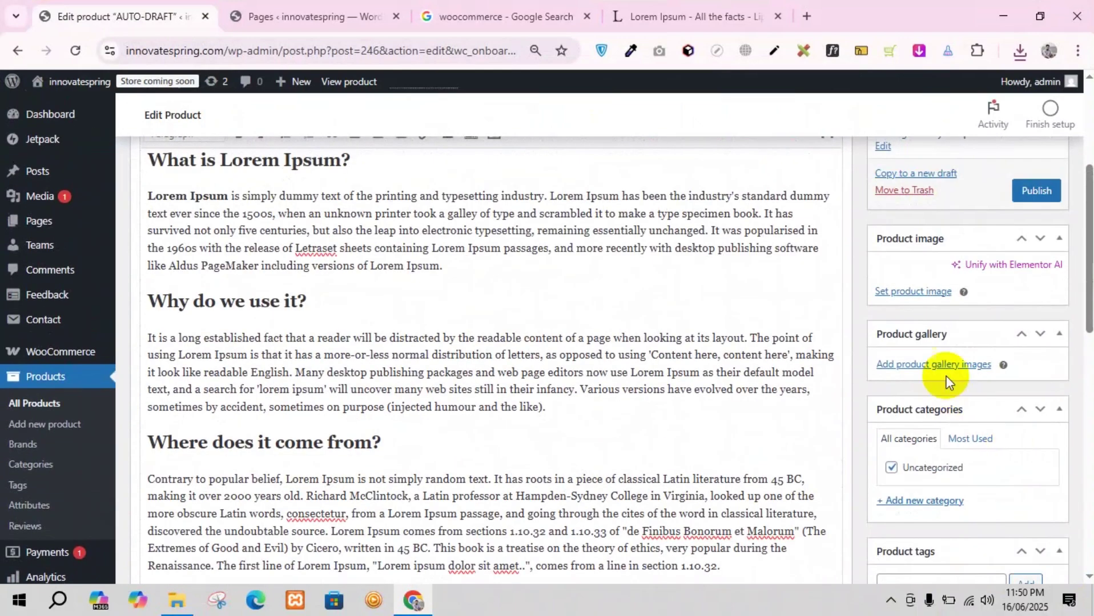
left_click(918, 292)
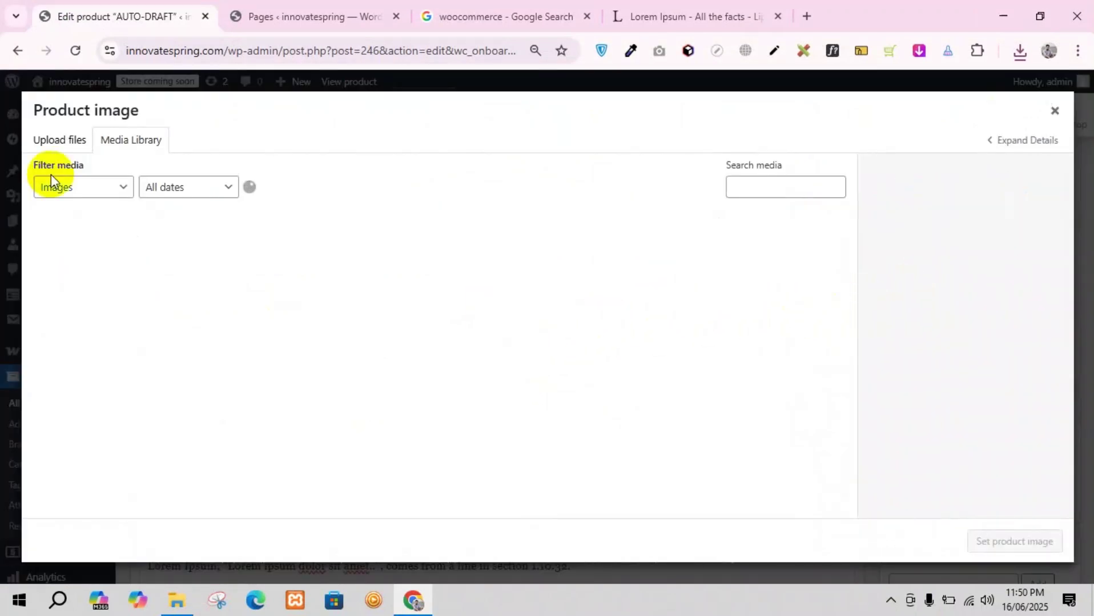
left_click(59, 143)
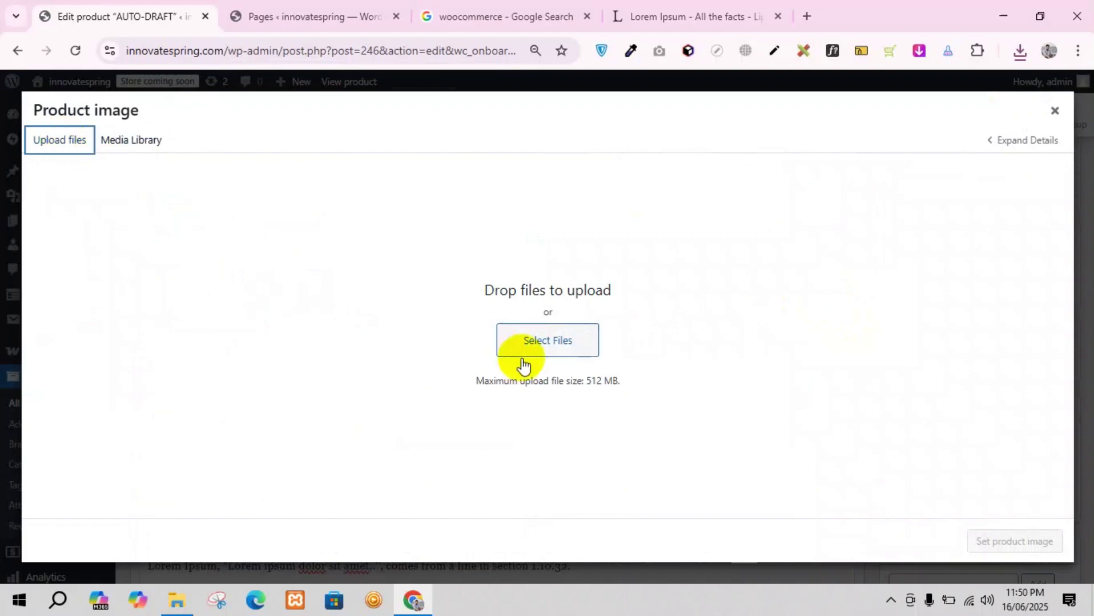
left_click(522, 342)
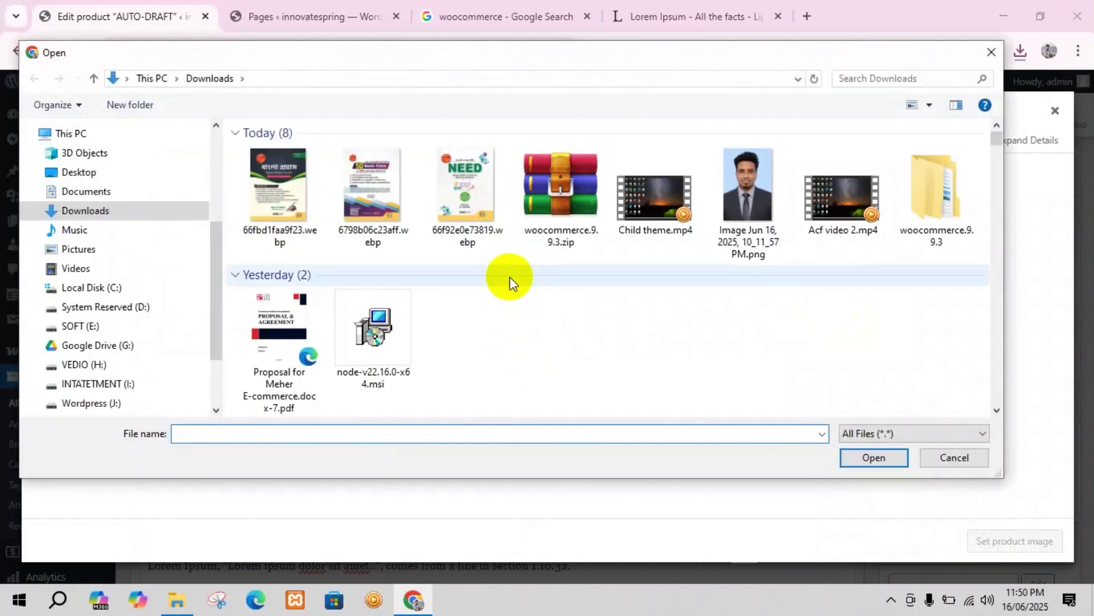
left_click(465, 188)
left_click(887, 461)
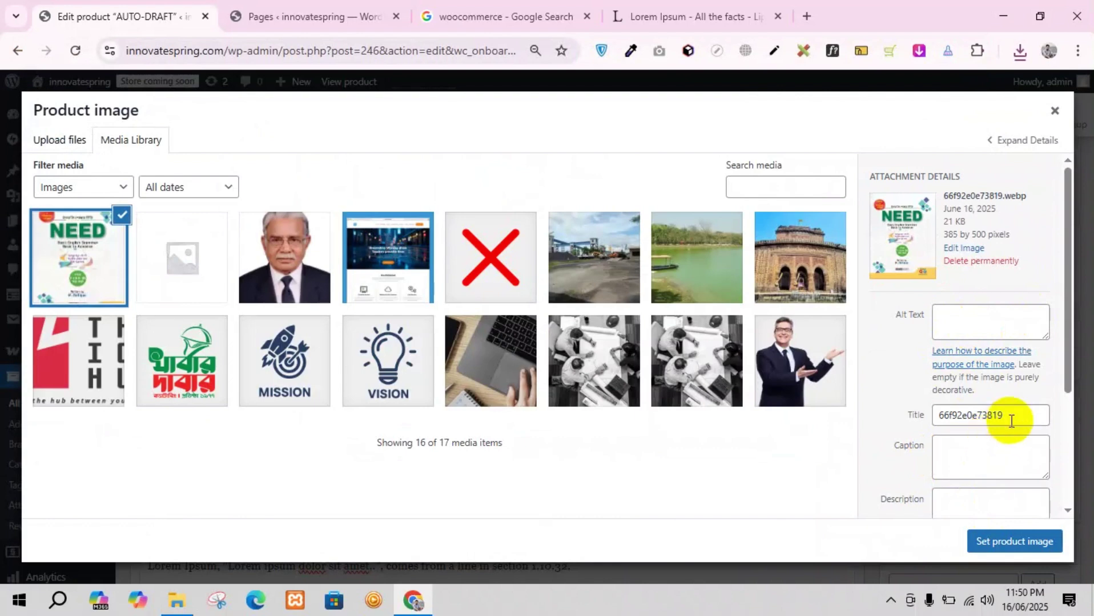
Give the uploaded cover the title and alt text "English Moja" and set it as the product image
left_click_drag(1011, 421, 906, 416)
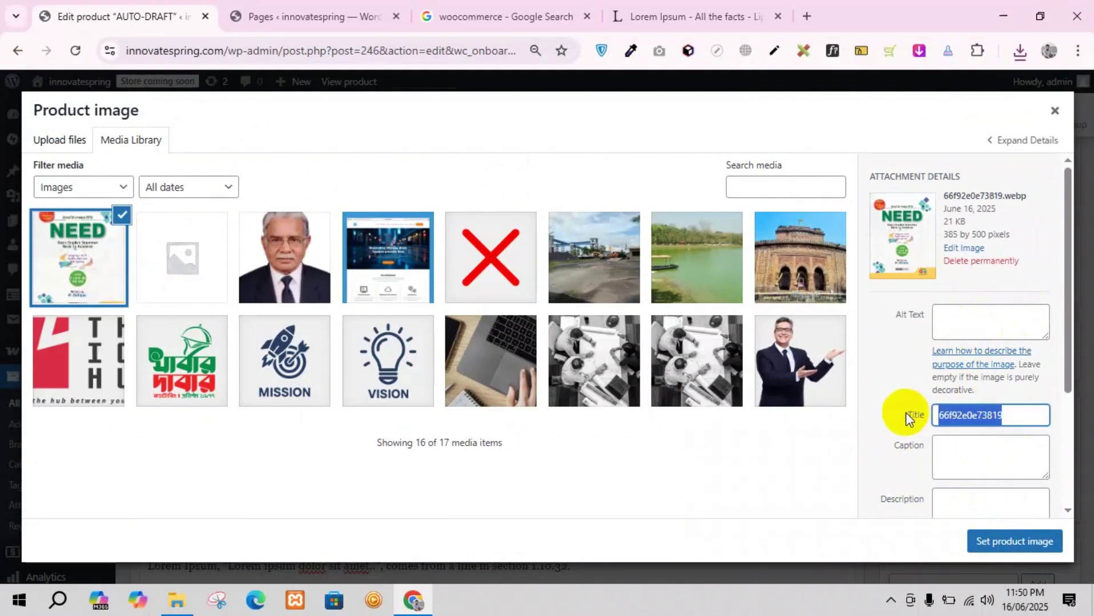
type("Engli")
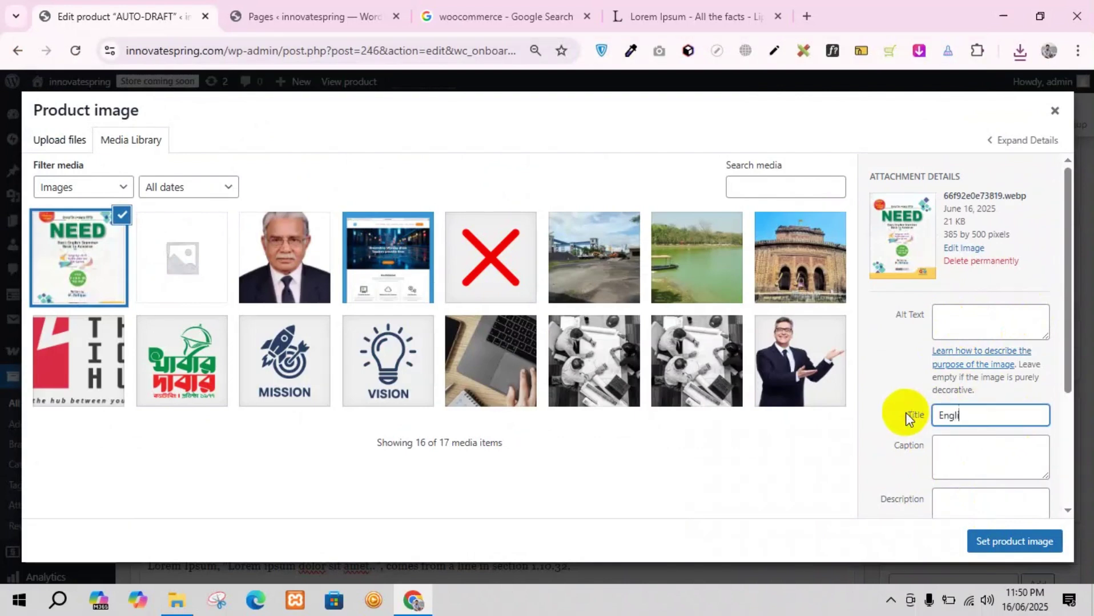
type("sh Moja")
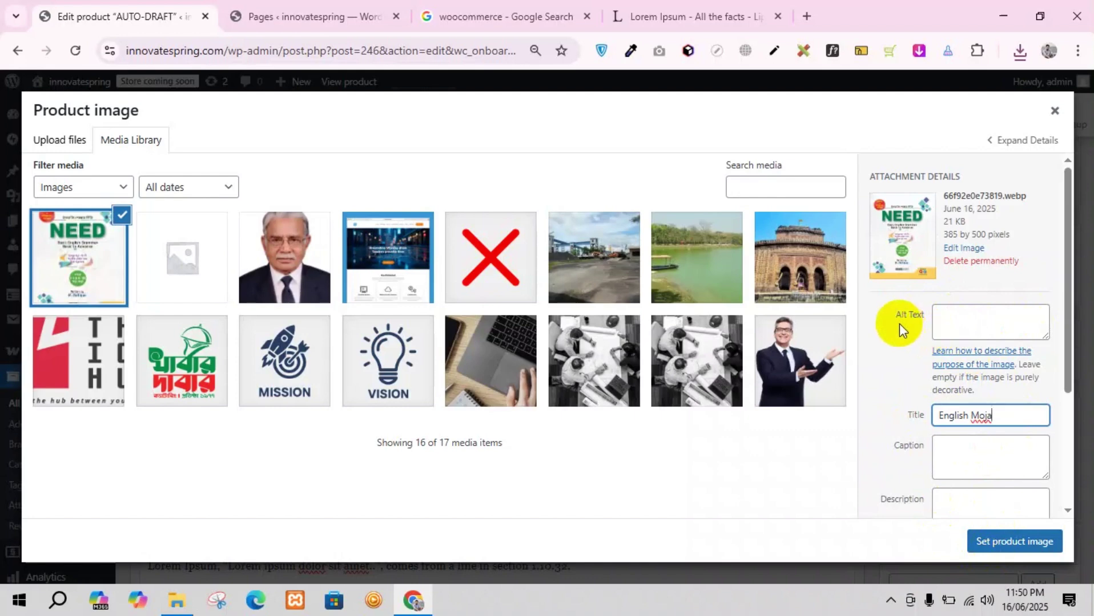
left_click_drag(994, 417, 943, 356)
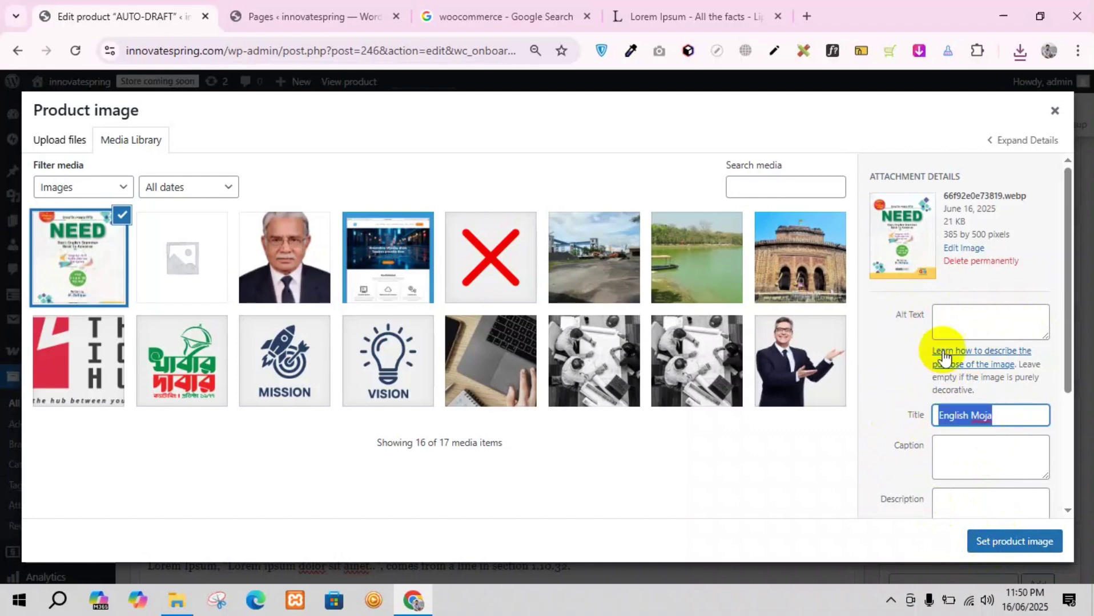
left_click(959, 324)
type("English Moja")
scroll(971, 399, "down", 2)
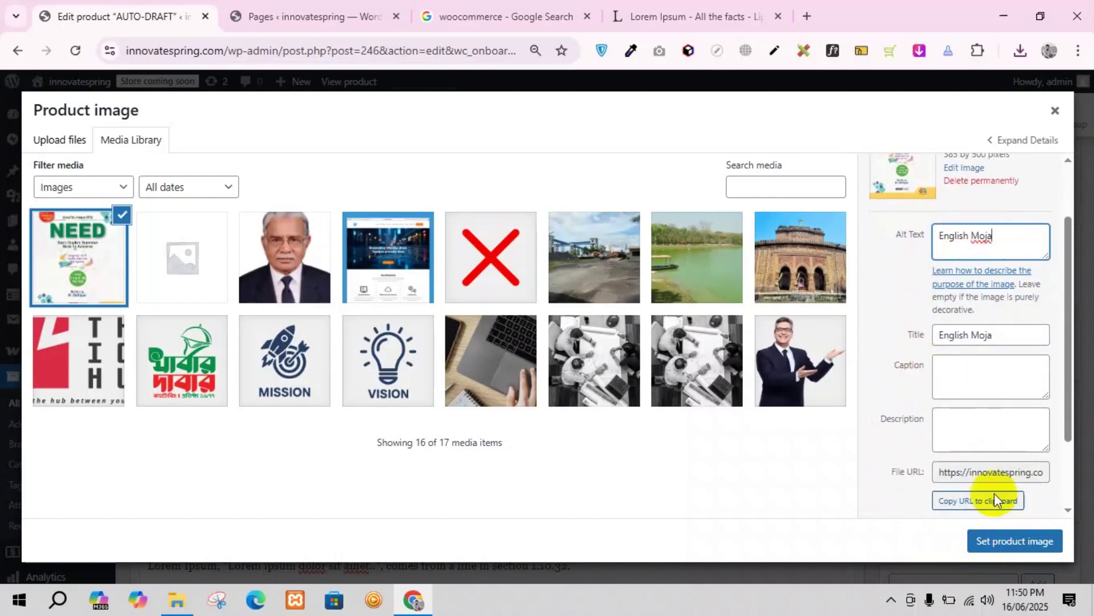
left_click(1009, 542)
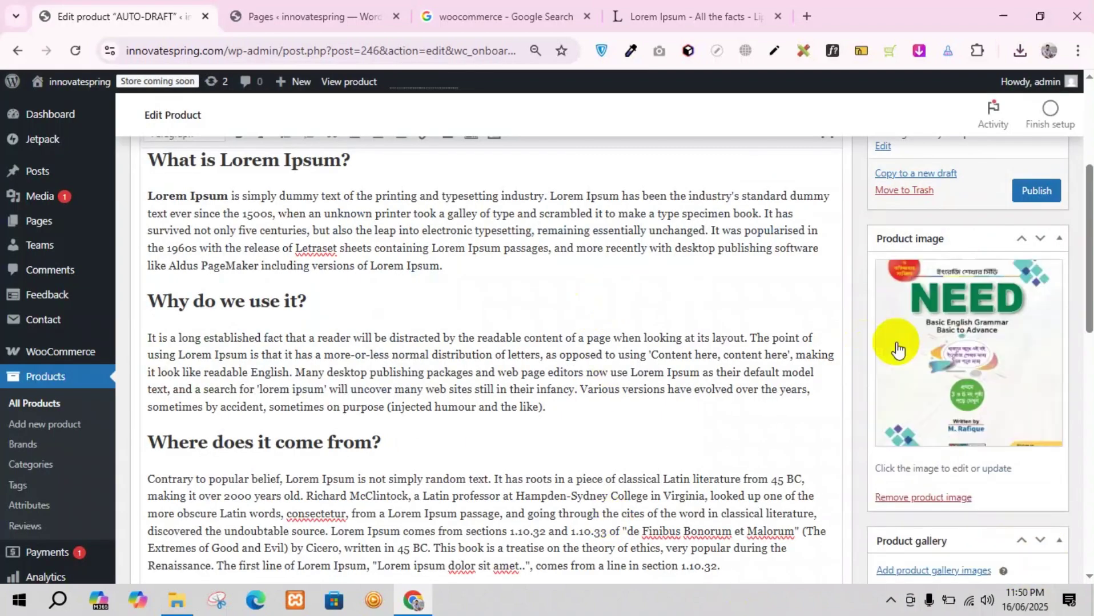
Upload 6798b06c23aff.webp and 66fbd1faa9f23.webp from the Downloads folder and add both to the product gallery
scroll(946, 422, "down", 3)
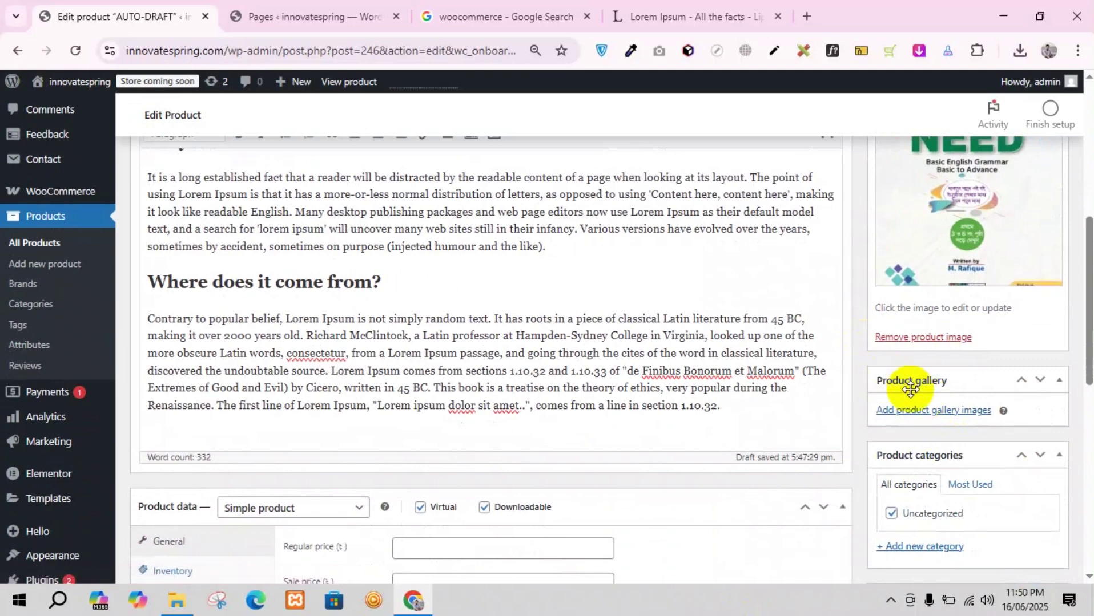
left_click(925, 410)
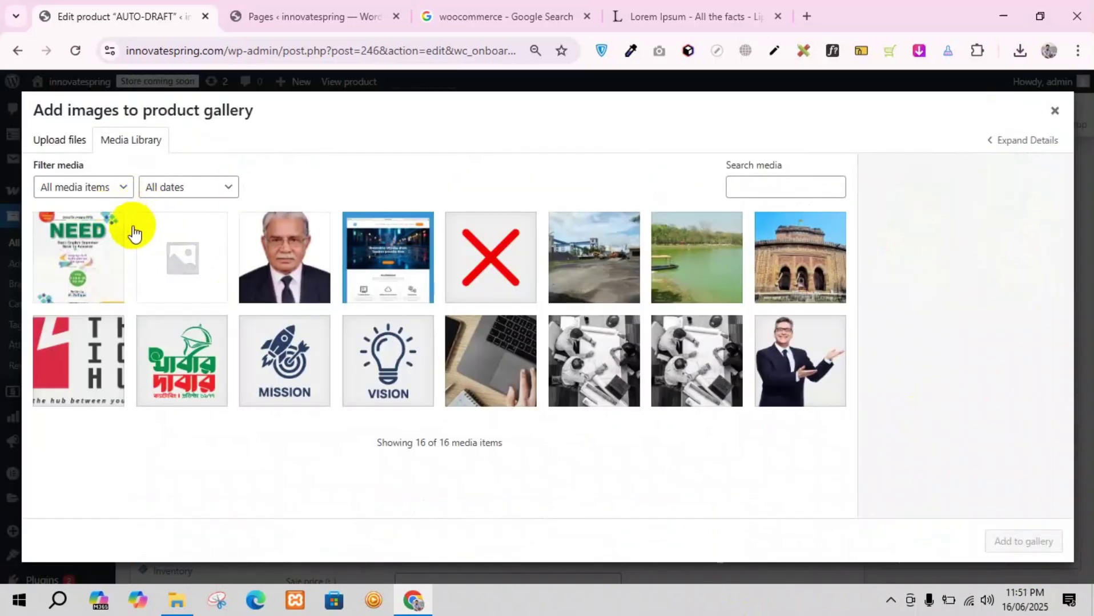
left_click(55, 143)
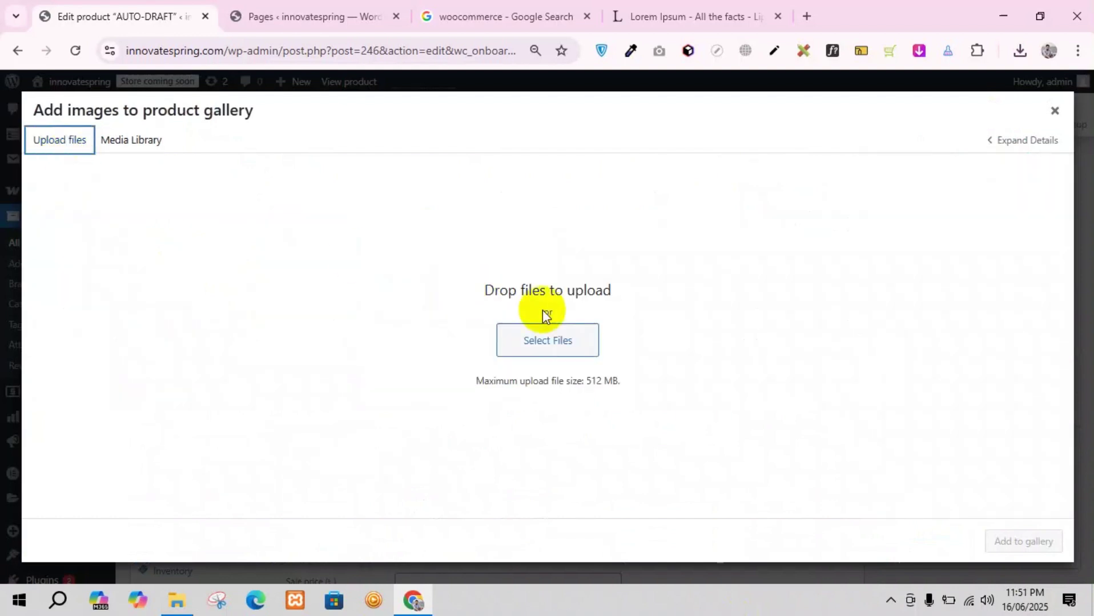
left_click(538, 338)
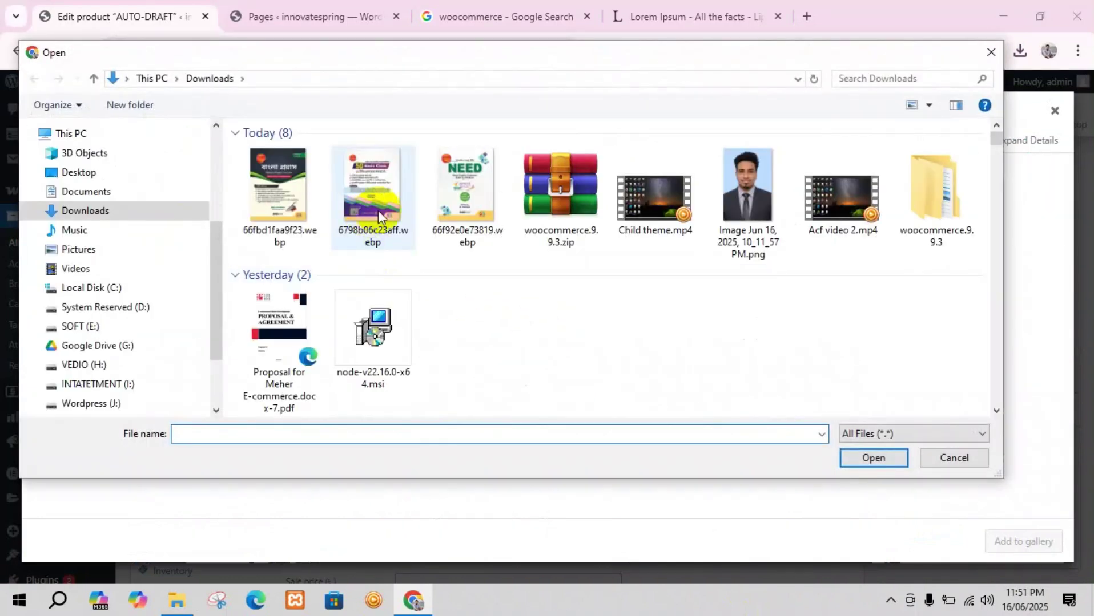
left_click(388, 210)
left_click(272, 203, "ctrl")
left_click(870, 456)
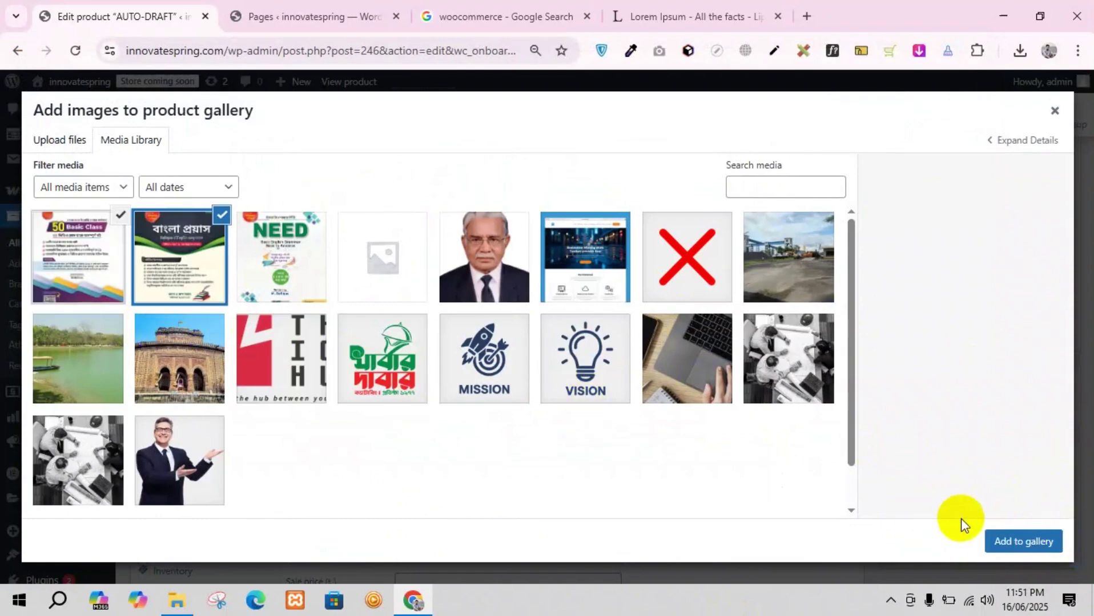
left_click(1035, 544)
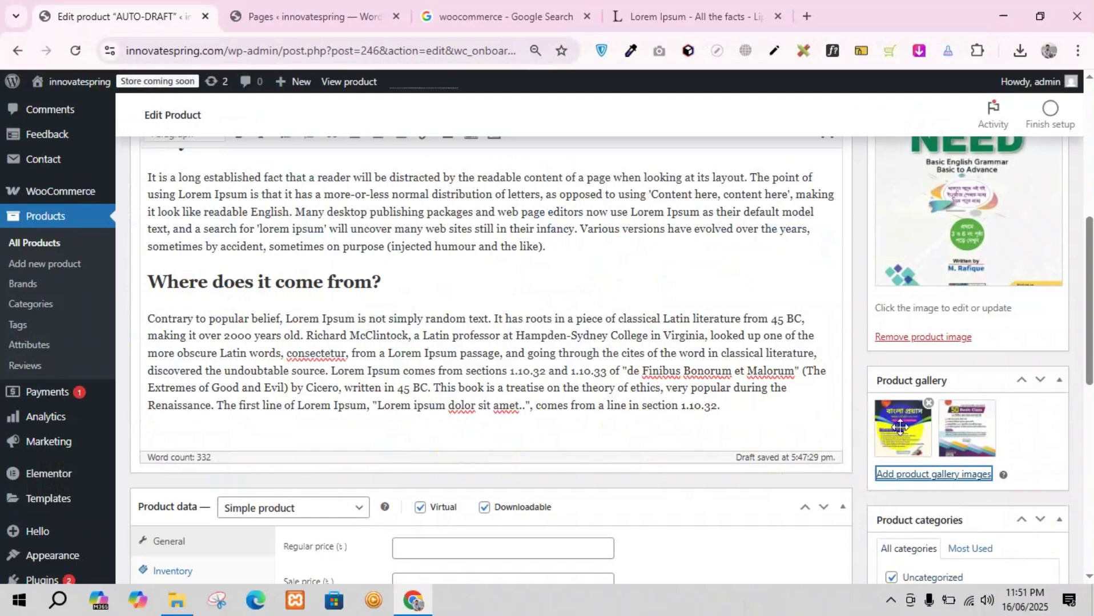
Set the product's regular price to 500
scroll(793, 419, "down", 3)
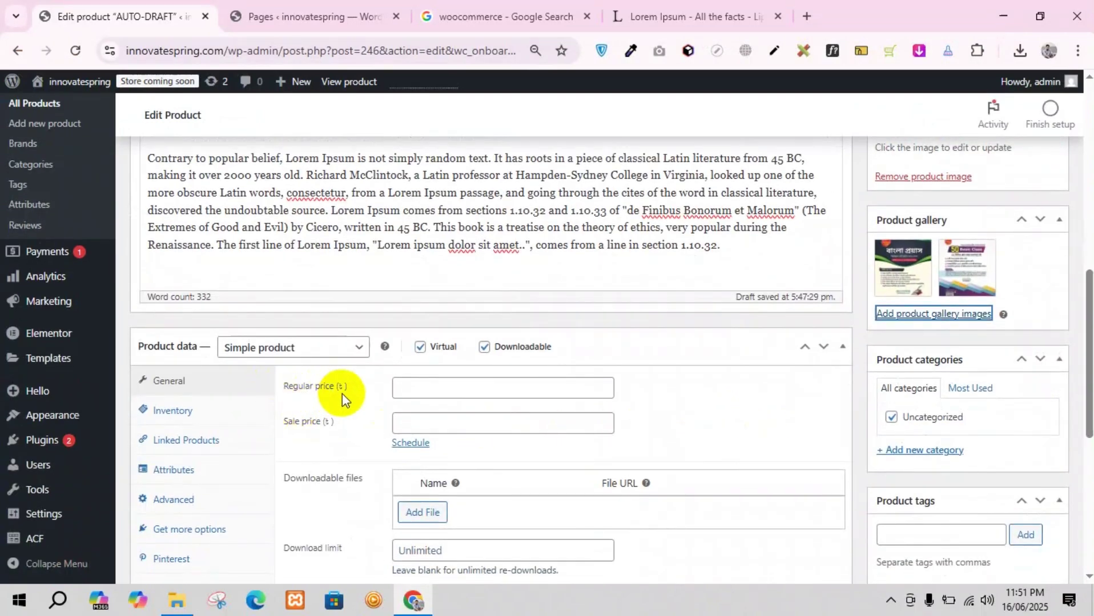
left_click(439, 387)
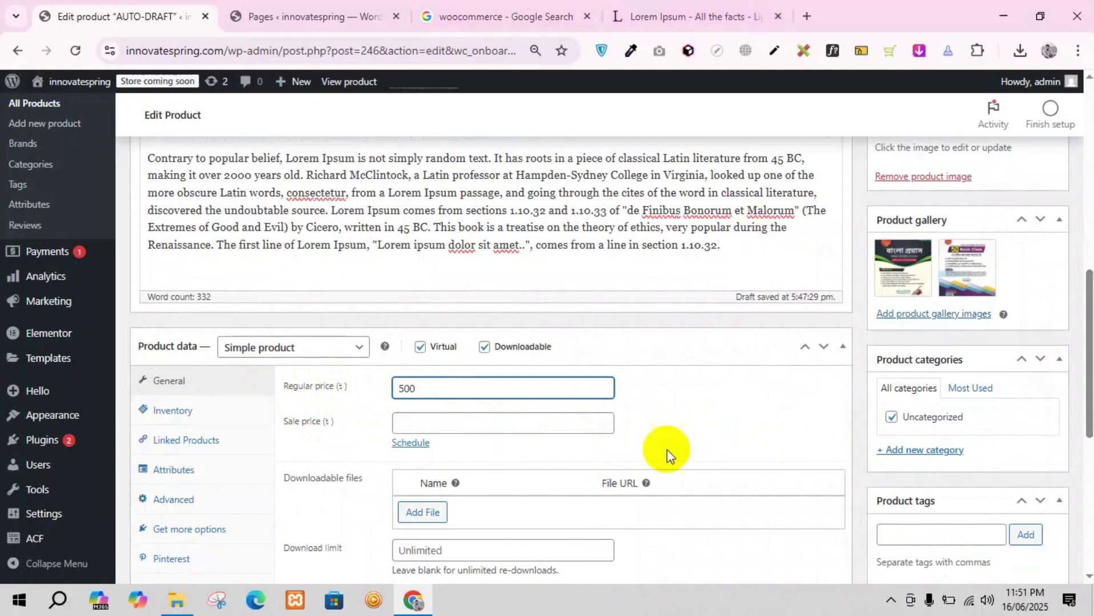
scroll(690, 442, "down", 1)
scroll(690, 442, "down", 2)
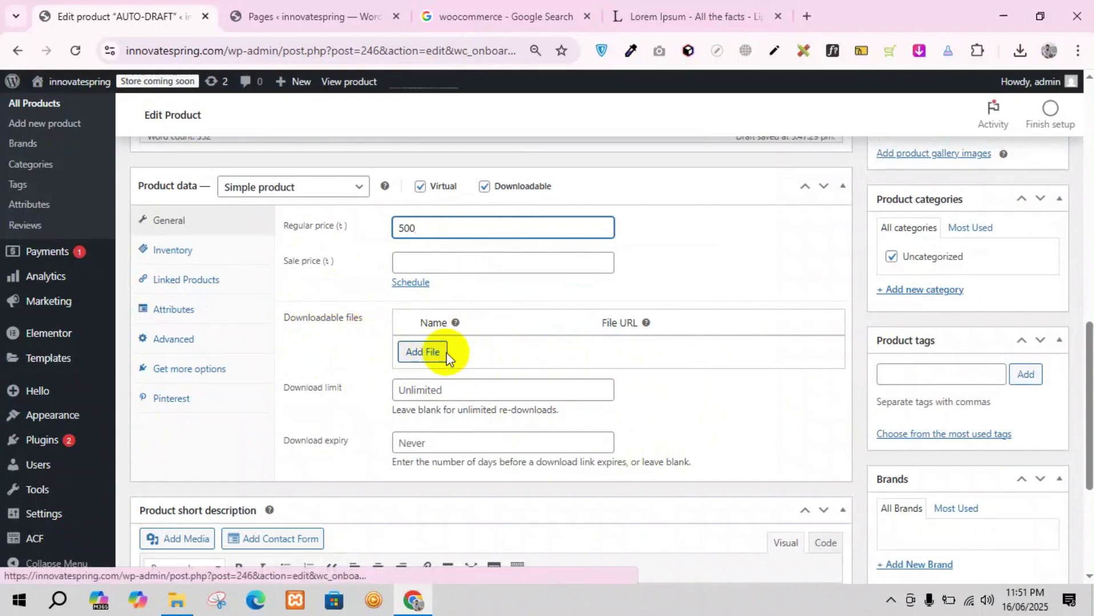
scroll(596, 393, "up", 1)
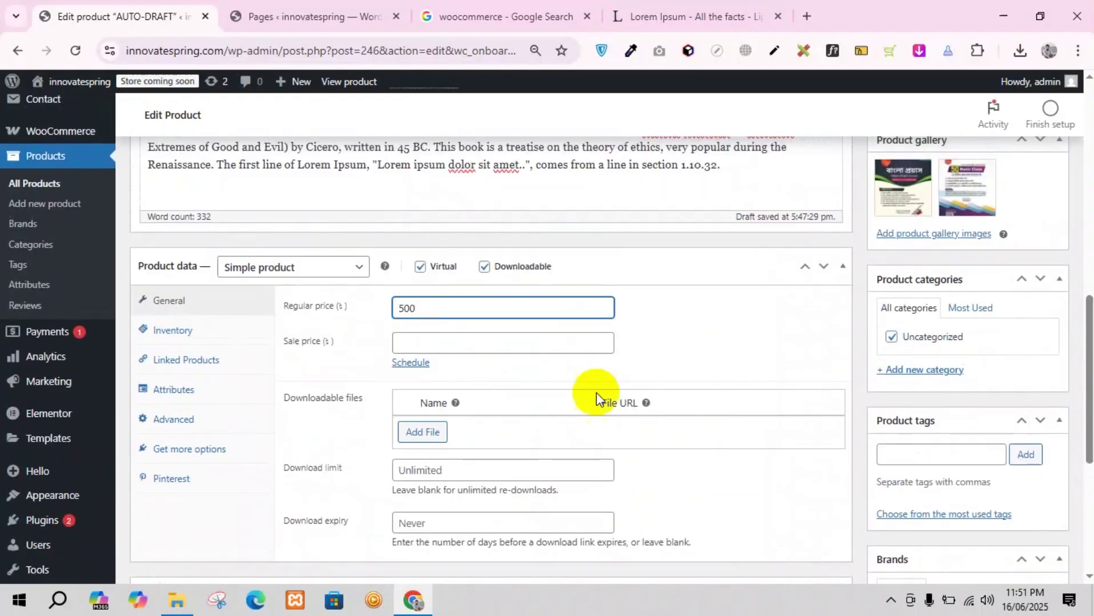
Add a downloadable file entry to the product and name it "Download Now"
left_click(423, 433)
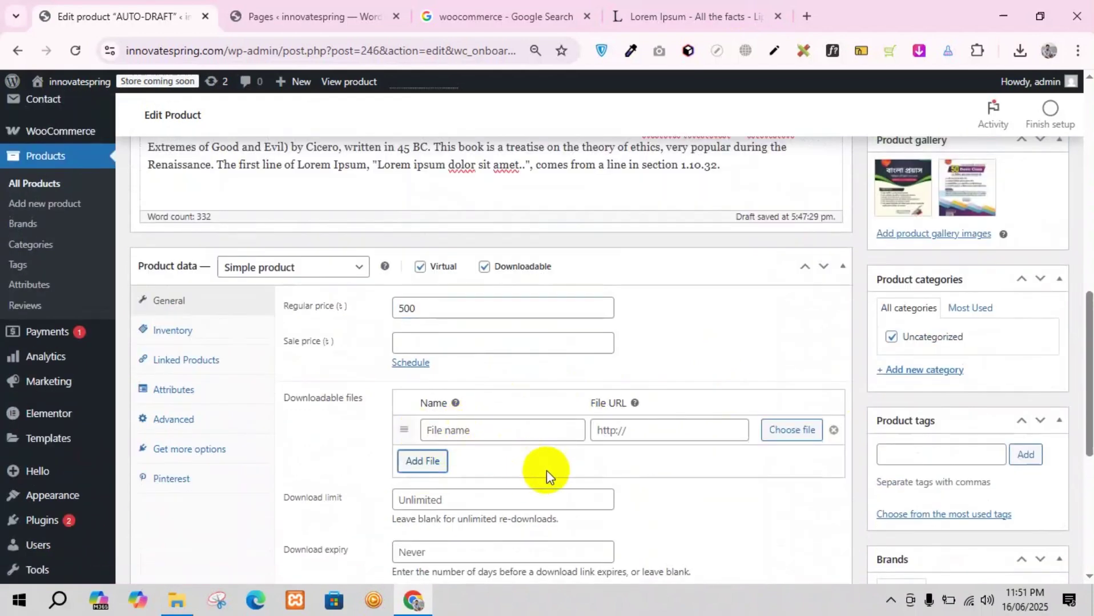
left_click(474, 434)
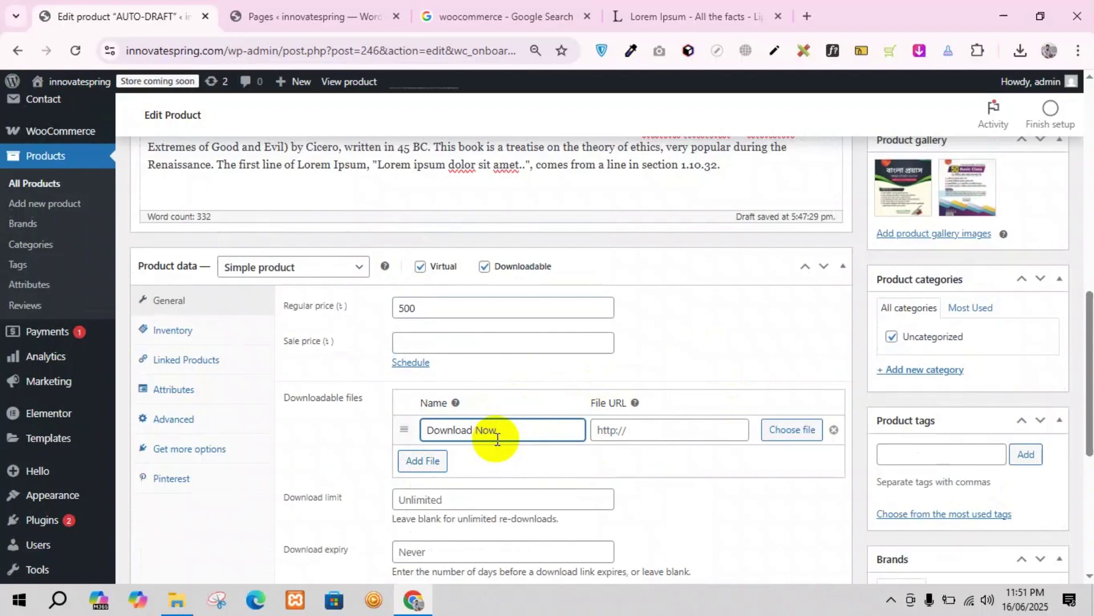
left_click(692, 439)
Upload New Microsoft Word Document (2).pdf from the Downloads folder as the file for the download entry
left_click(792, 435)
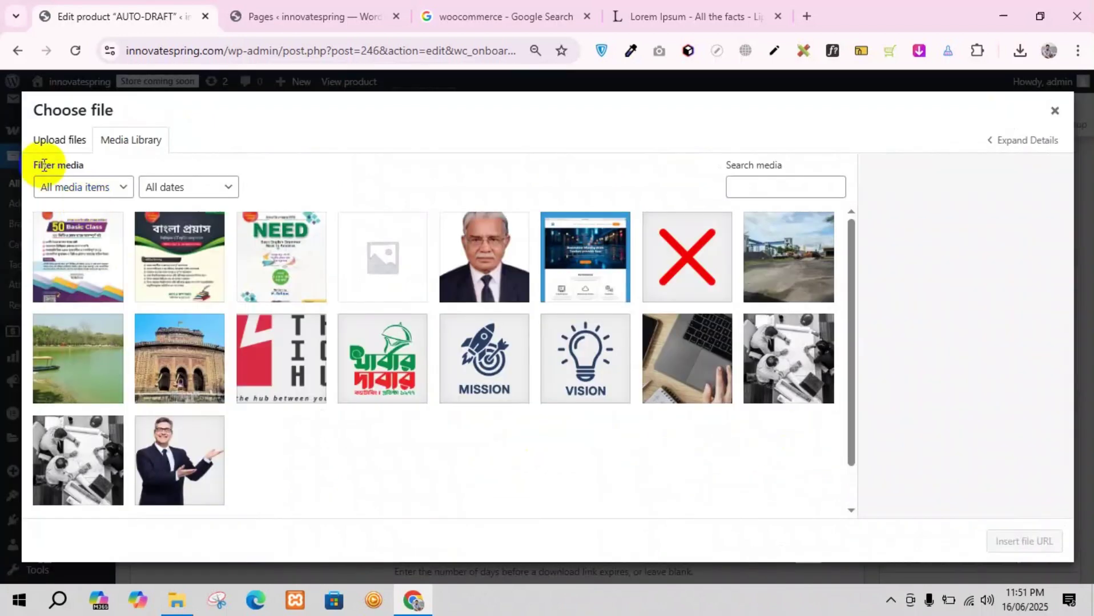
left_click(63, 140)
left_click(552, 340)
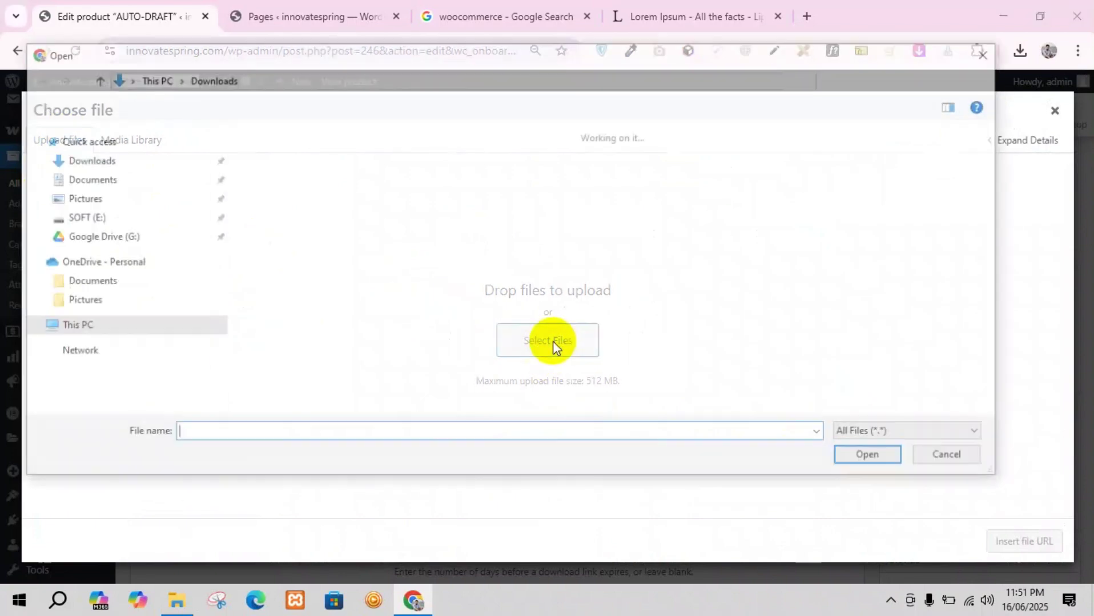
scroll(475, 273, "down", 5)
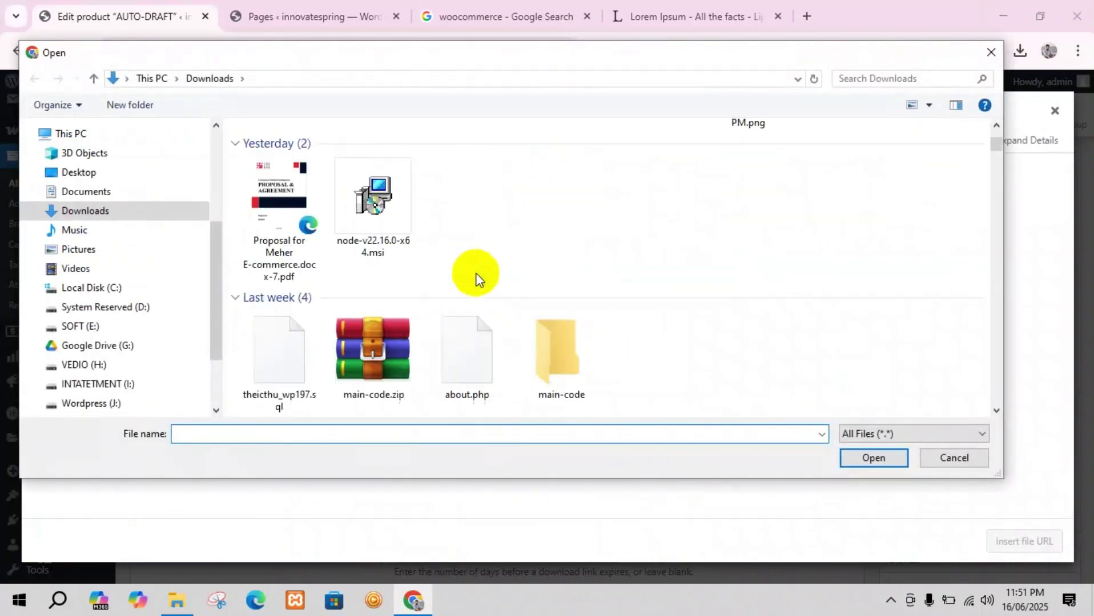
scroll(475, 273, "down", 3)
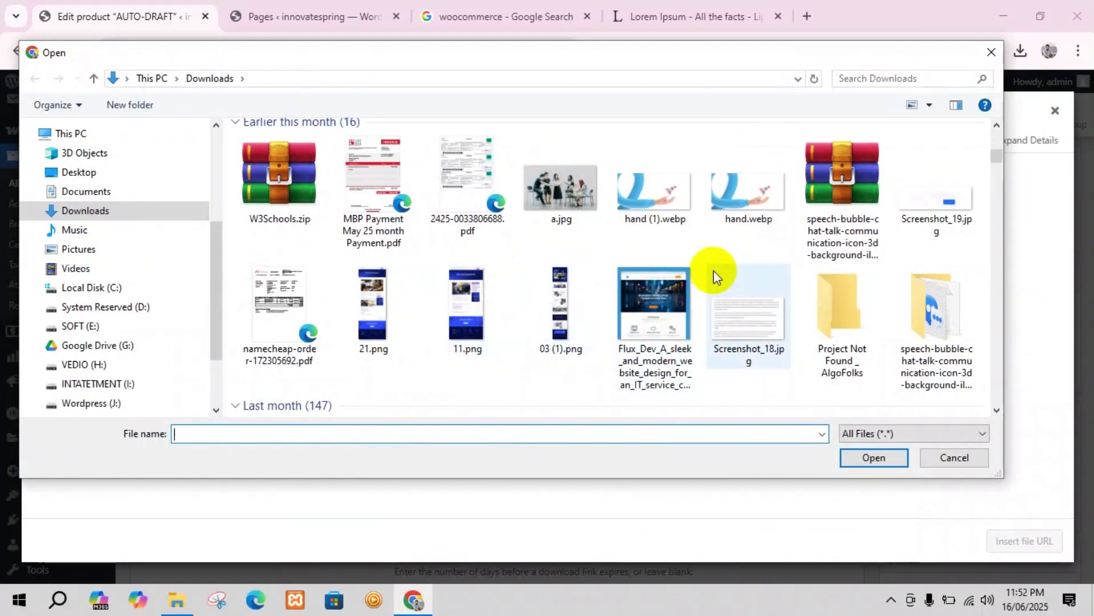
scroll(712, 271, "down", 6)
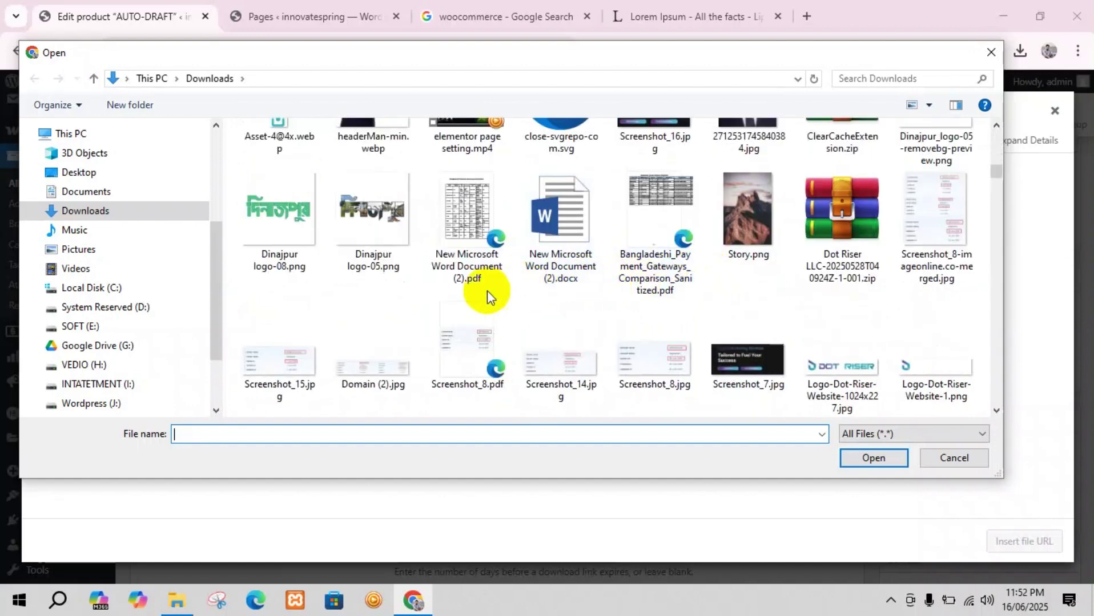
scroll(490, 281, "down", 1)
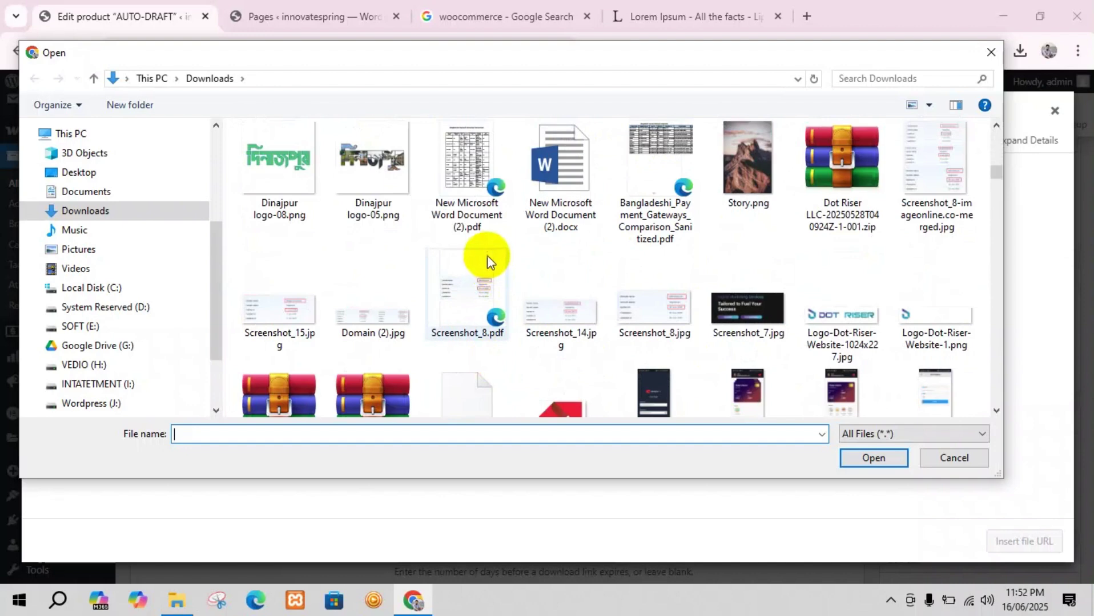
left_click(488, 174)
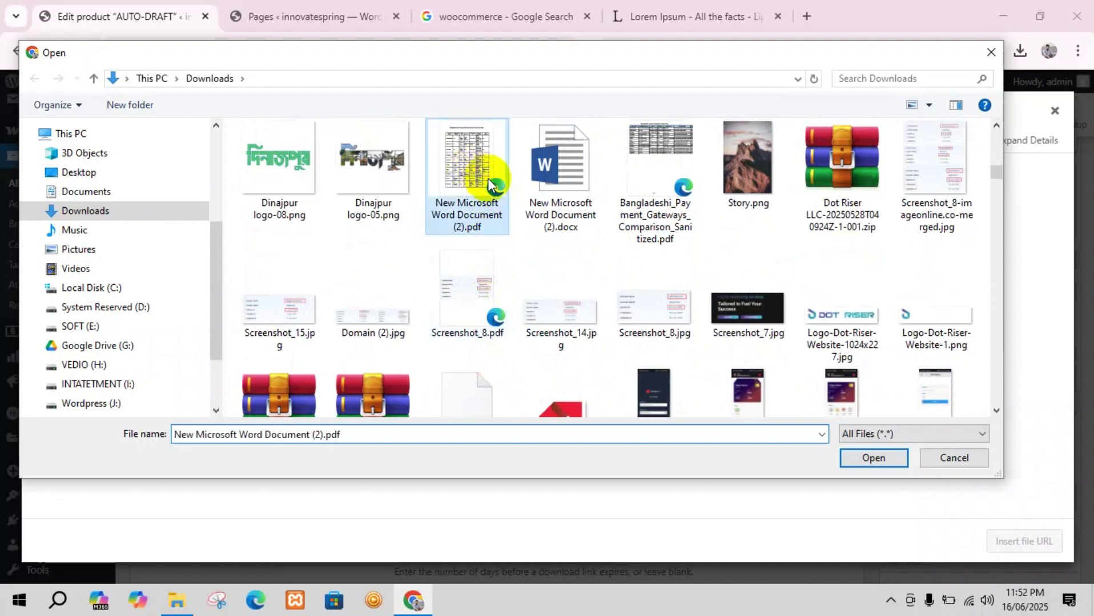
left_click(873, 457)
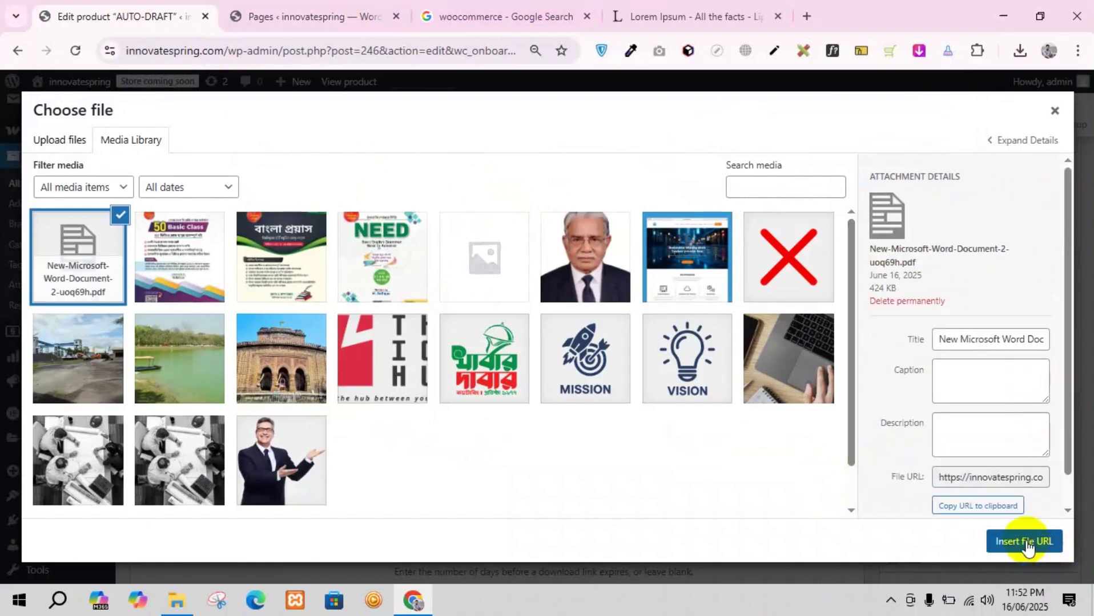
Title the uploaded PDF "english moja" and insert its URL into the download entry
triple_click(981, 343)
type("english moja")
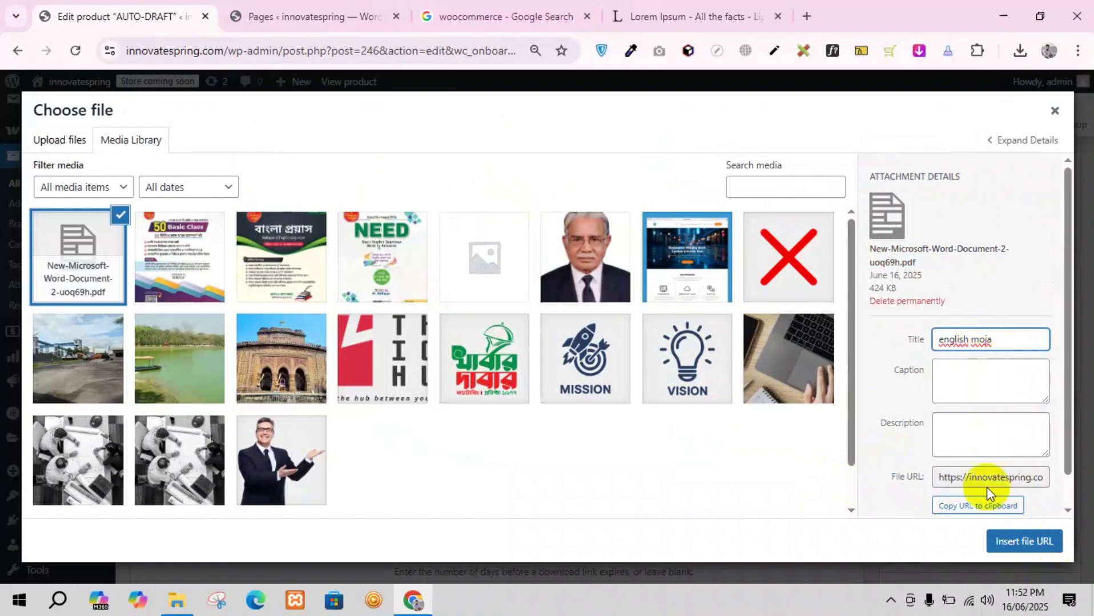
left_click(1016, 545)
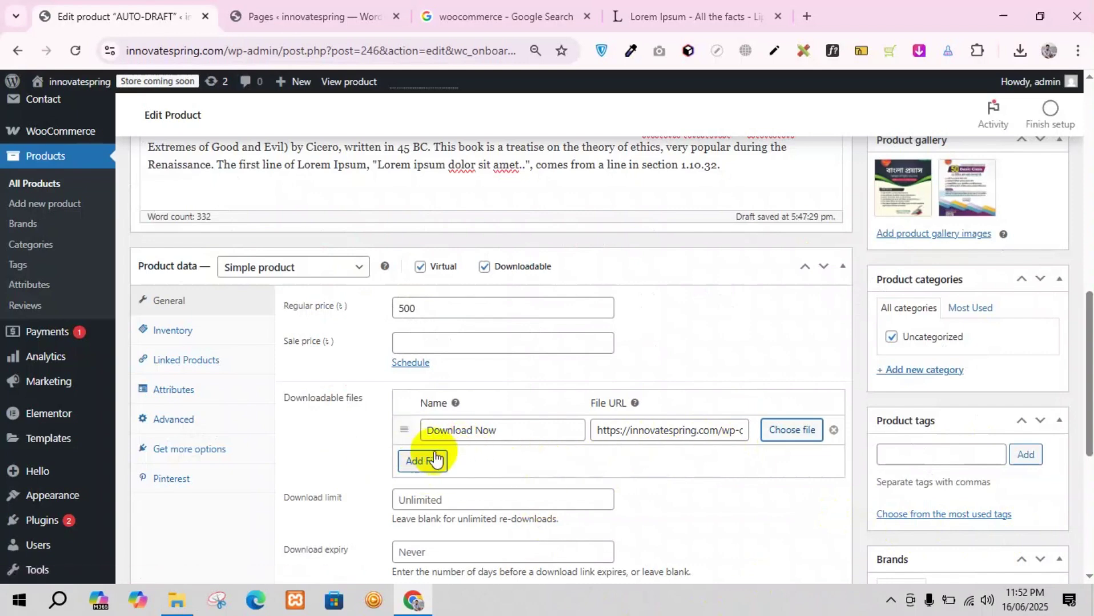
scroll(543, 474, "down", 2)
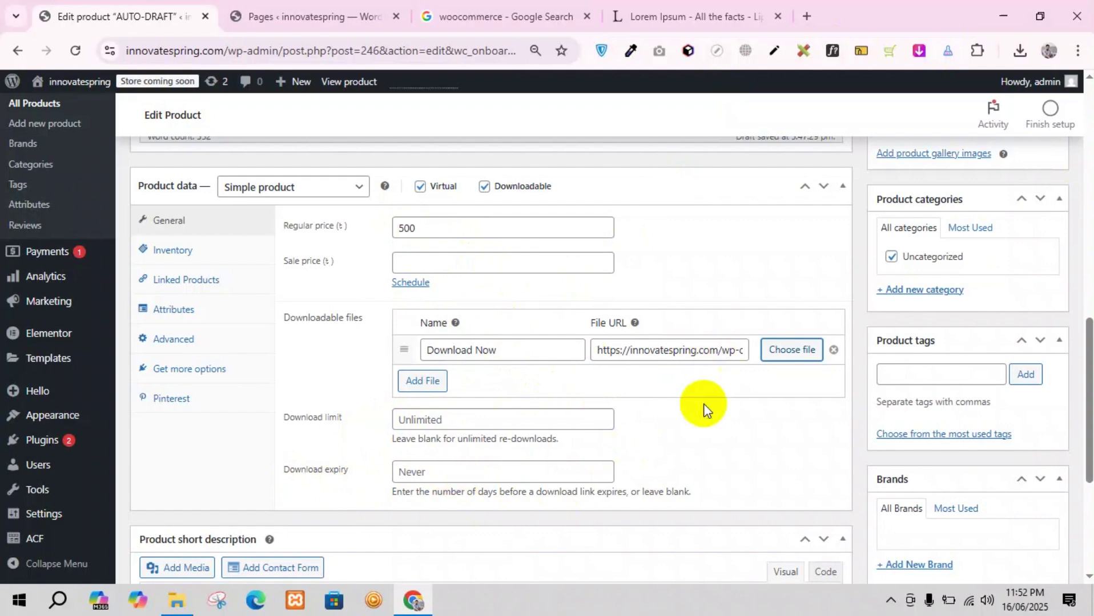
left_click(411, 472)
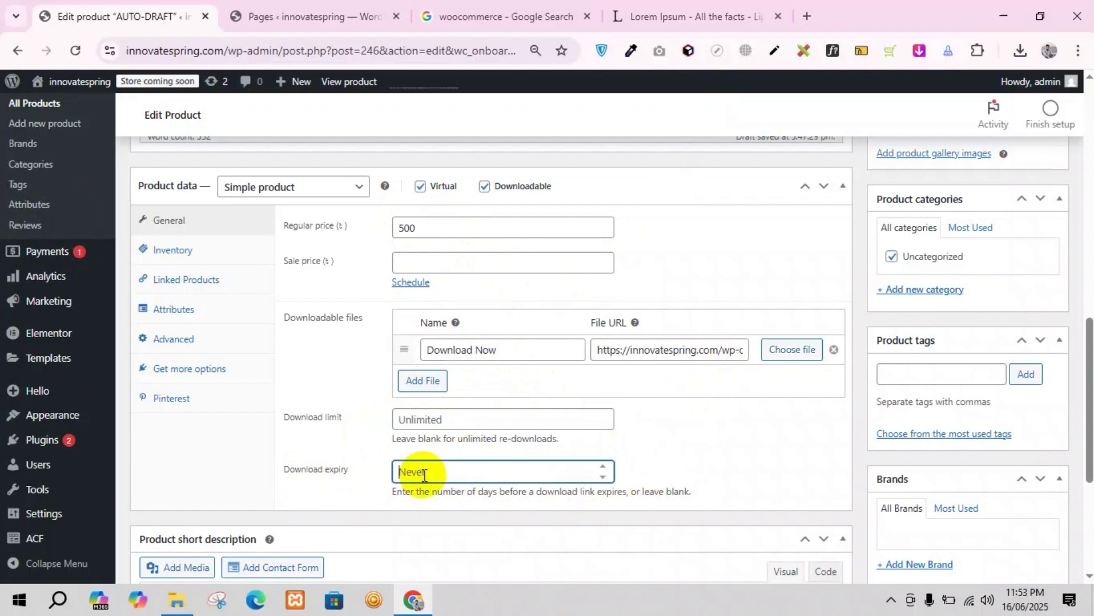
Copy the product title and use it to enter "English Moja Short Description" as the product short description
scroll(669, 475, "down", 3)
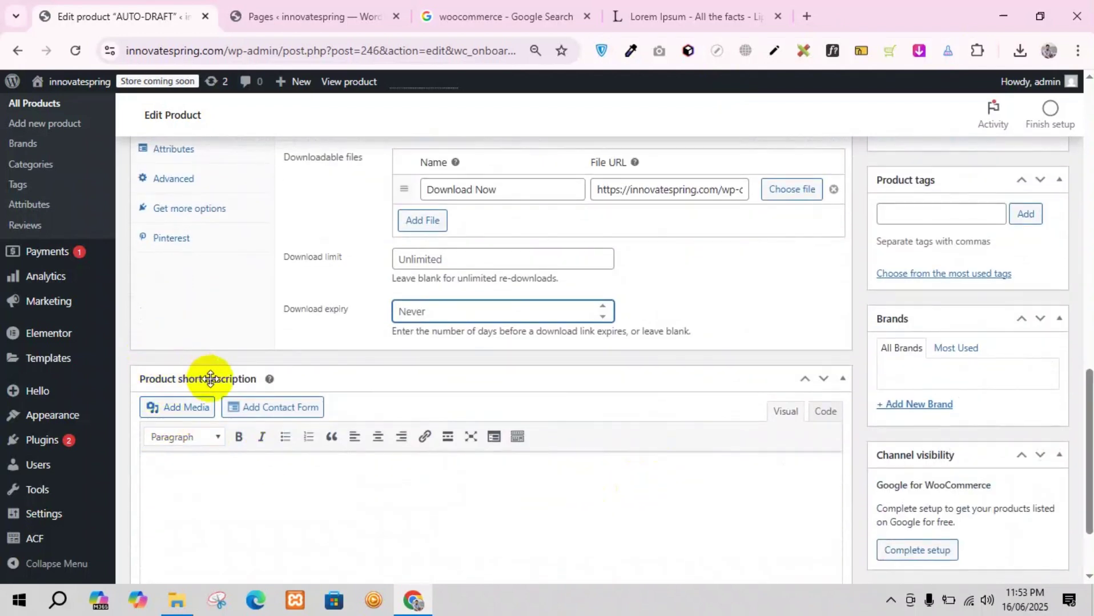
left_click(214, 502)
scroll(305, 495, "up", 7)
scroll(462, 471, "up", 6)
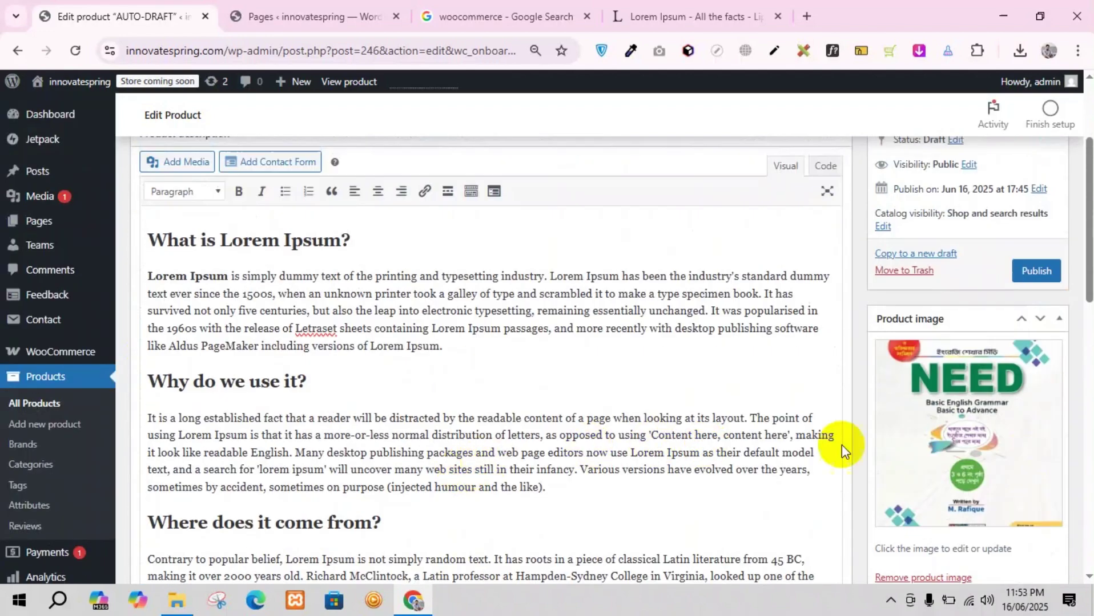
scroll(460, 372, "up", 3)
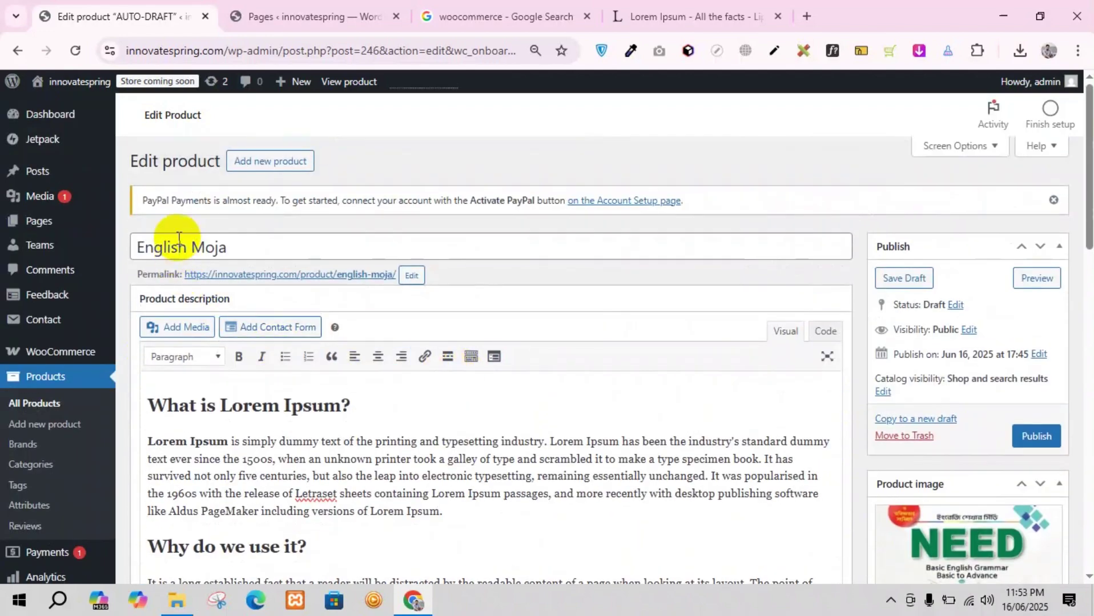
left_click_drag(231, 247, 127, 246)
key("ctrl+c")
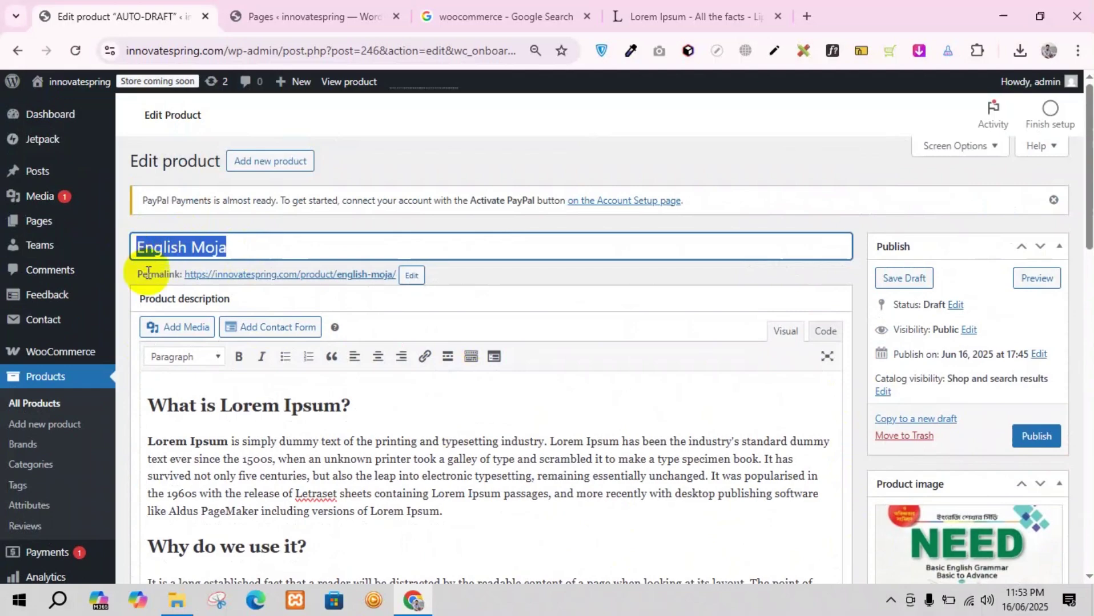
scroll(285, 370, "down", 15)
left_click(280, 389)
key("ctrl+v")
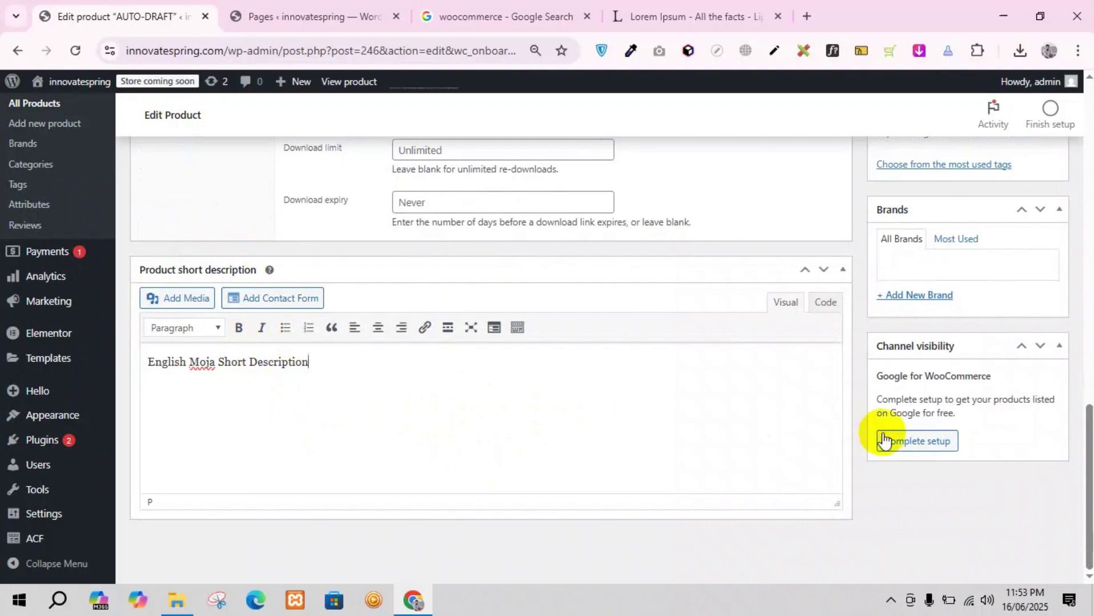
Publish the English Moja product and open its permalink page in a new browser tab
scroll(799, 451, "up", 20)
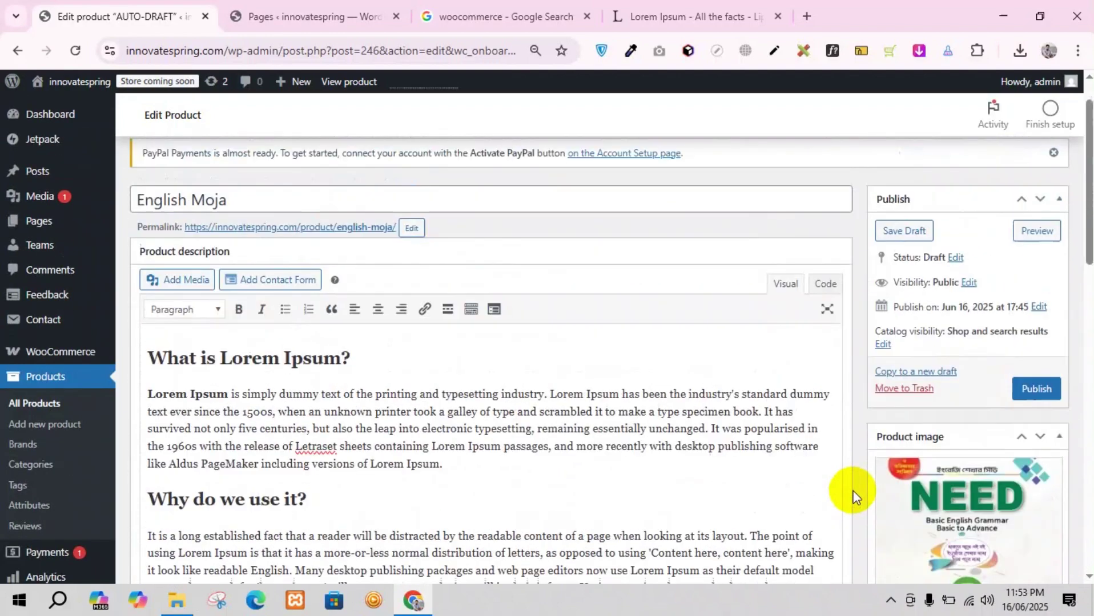
scroll(852, 495, "up", 1)
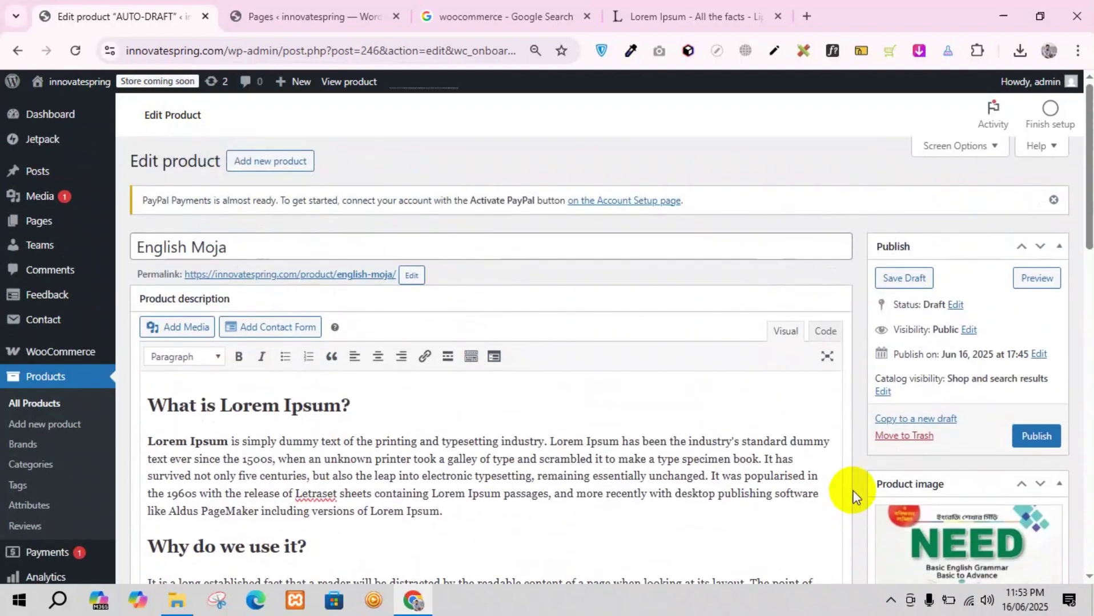
left_click(1033, 438)
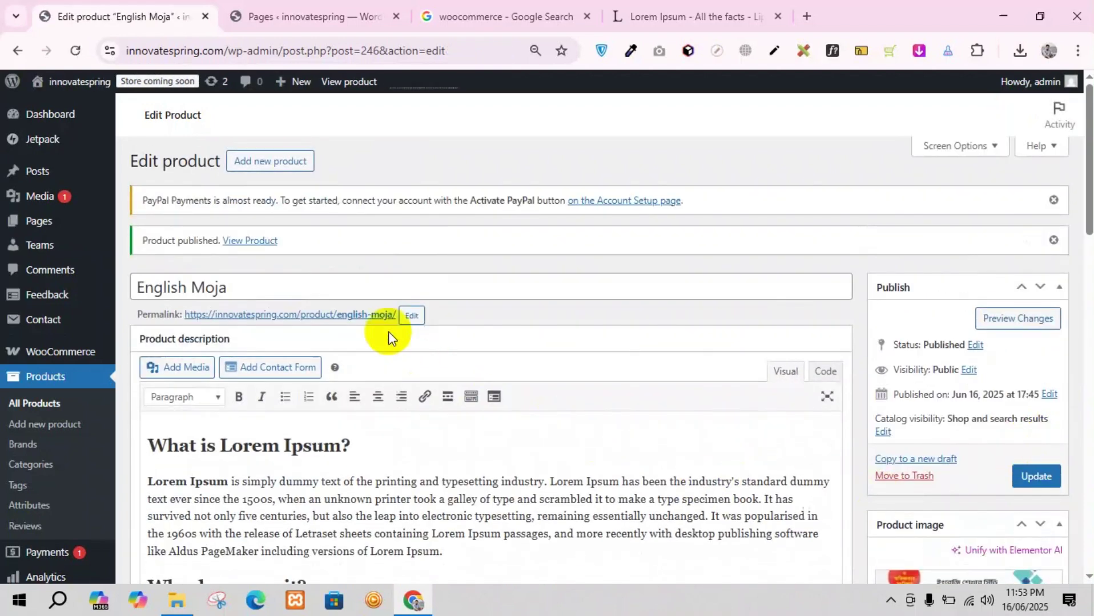
middle_click(325, 311)
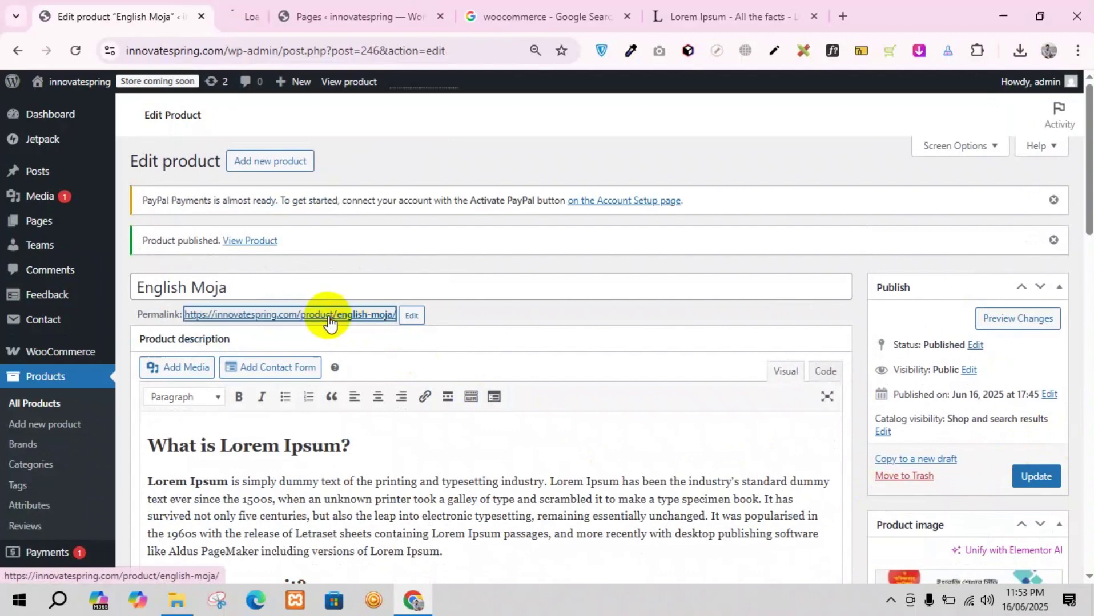
left_click(299, 14)
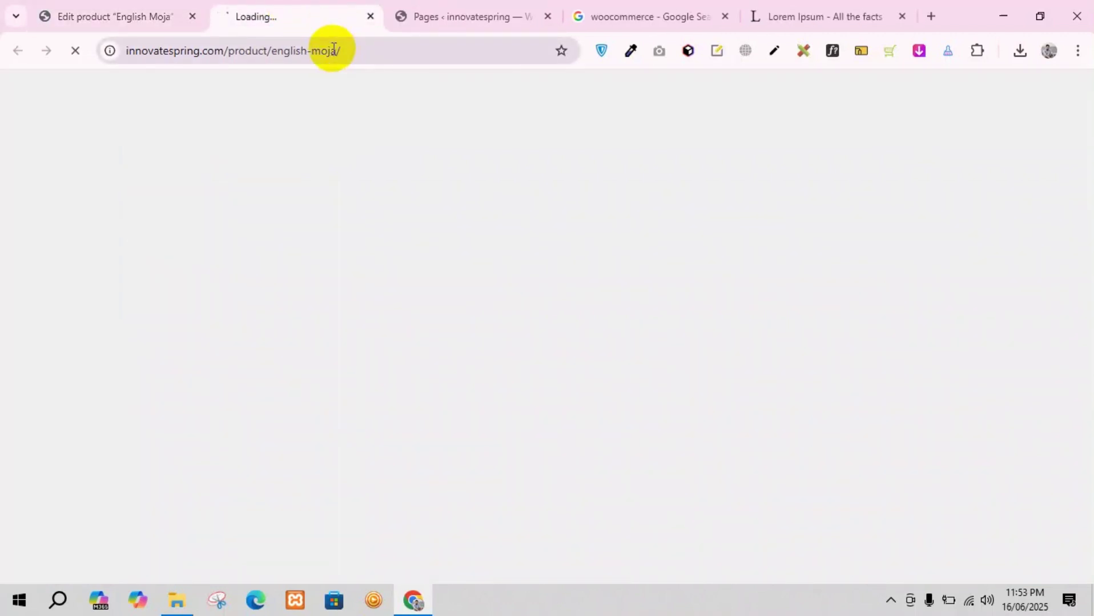